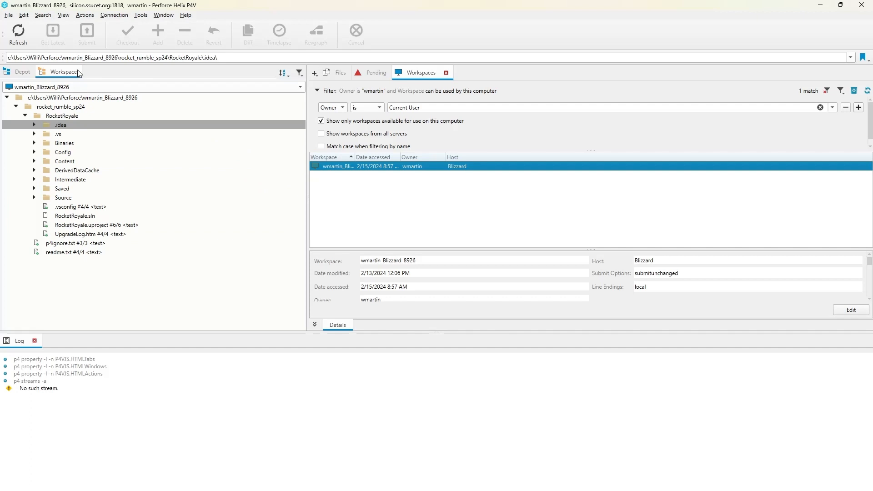
Open the current workspace's settings in P4V and show its Advanced file options.
left_click(26, 16)
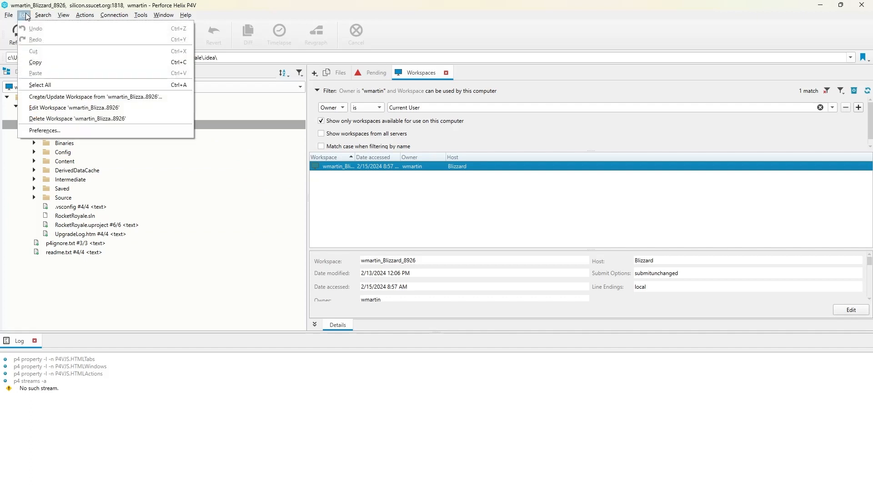
left_click(70, 113)
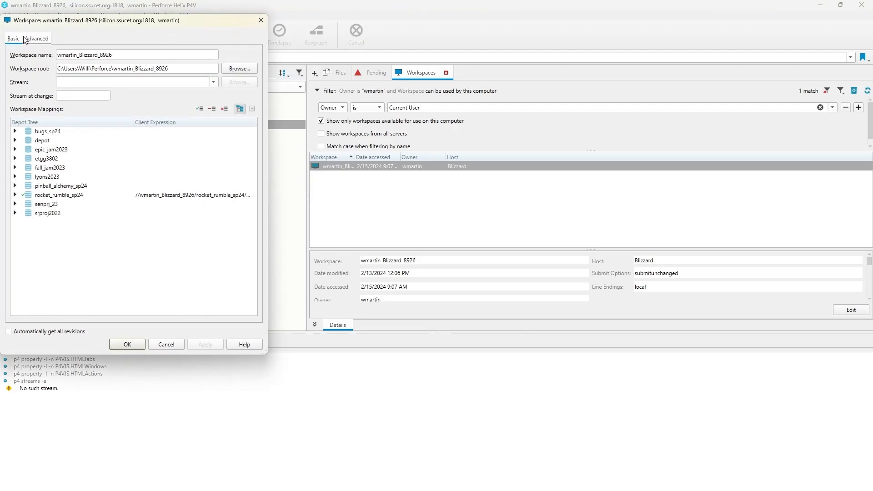
left_click(41, 41)
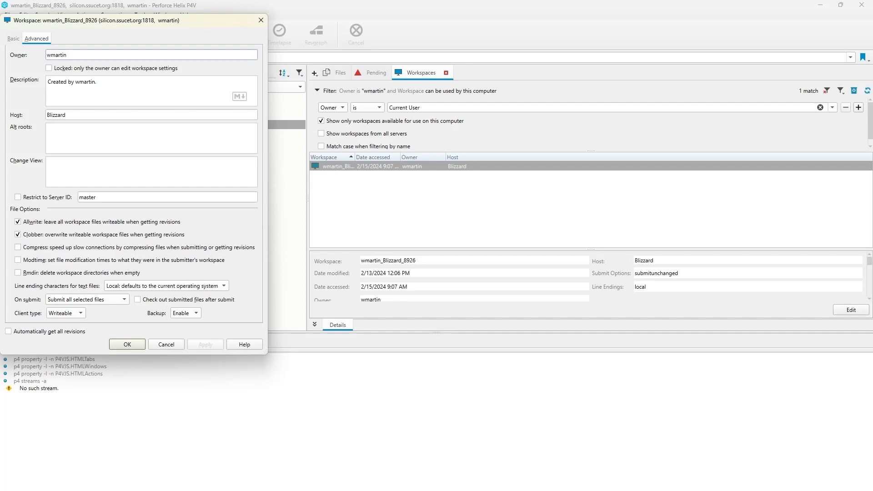
key("super")
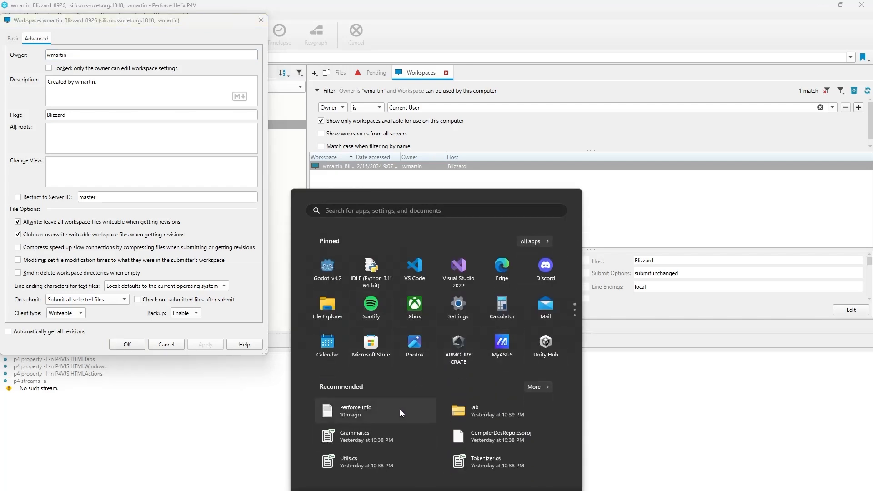
left_click(378, 410)
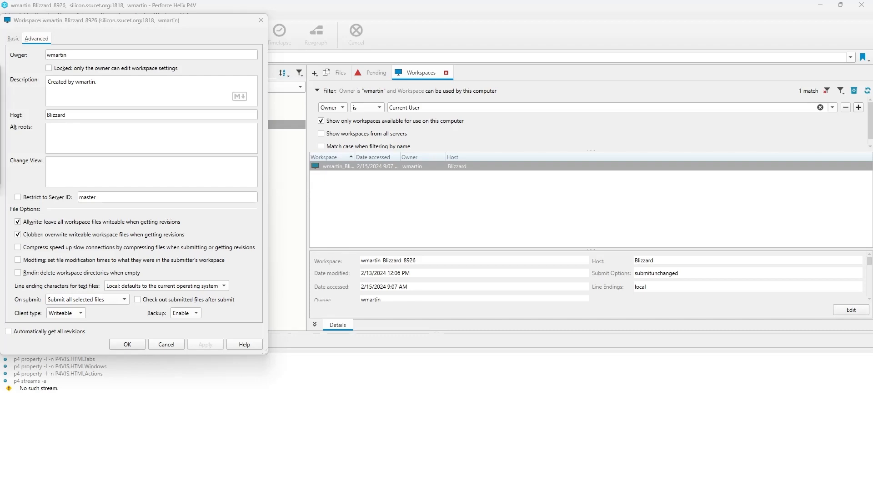
left_click_drag(1, 293, 453, 1)
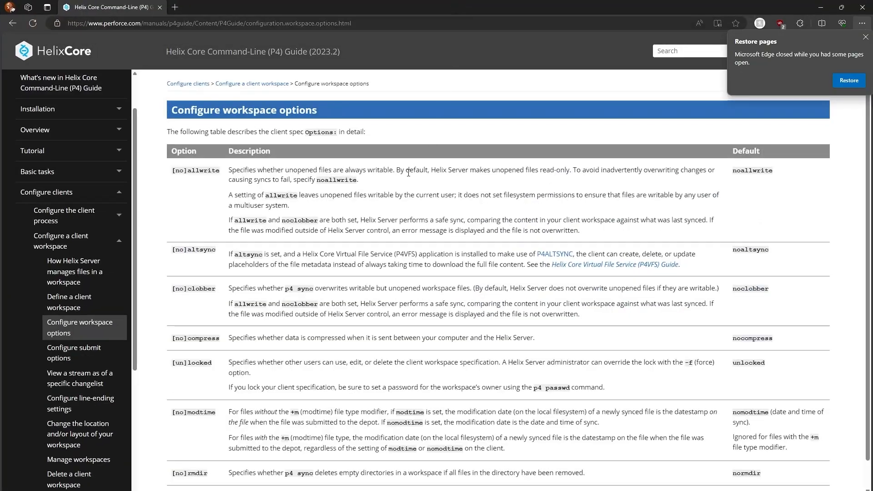
left_click_drag(286, 290, 294, 291)
left_click(273, 296)
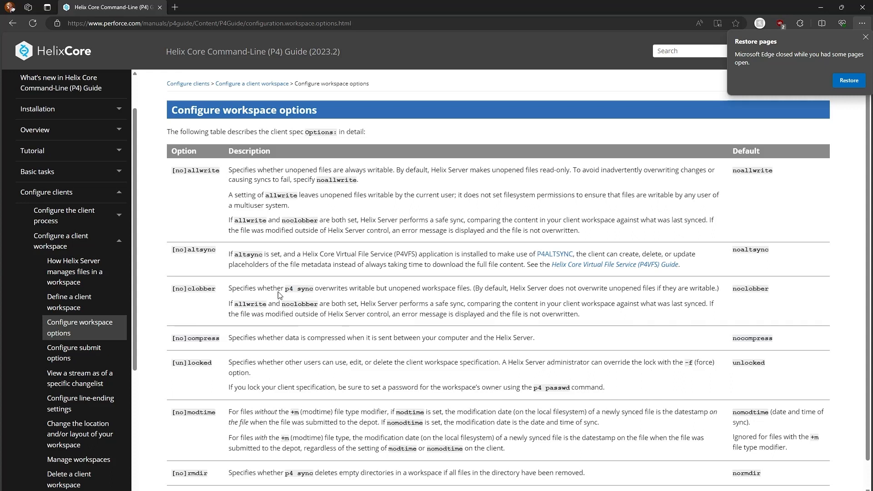
left_click_drag(468, 304, 645, 304)
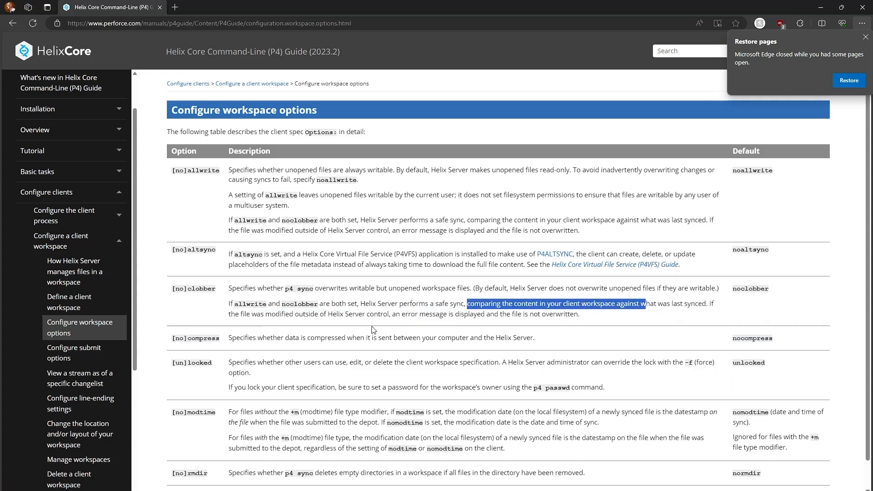
left_click(372, 312)
left_click_drag(371, 312, 405, 312)
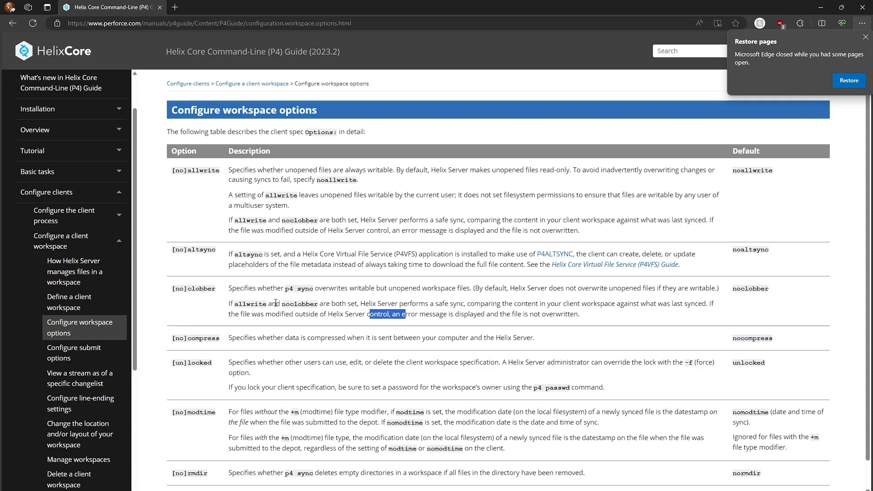
left_click_drag(280, 303, 285, 304)
left_click(284, 306)
left_click_drag(283, 306, 321, 308)
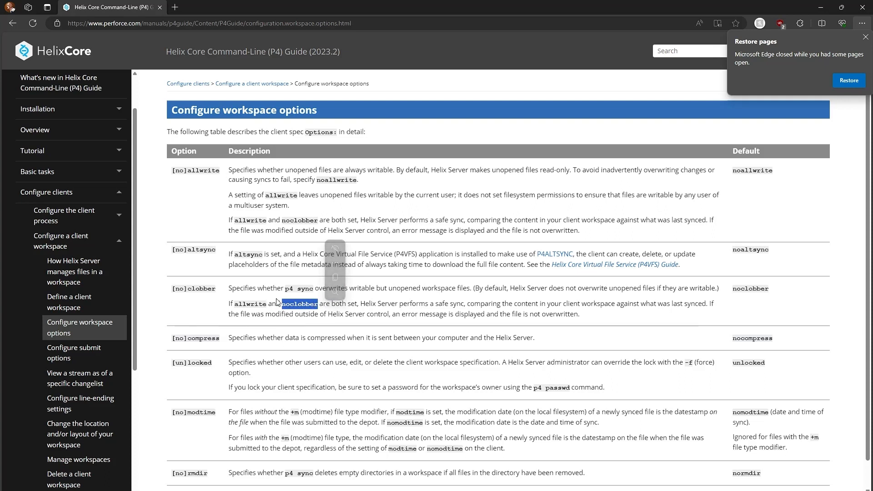
left_click(236, 307)
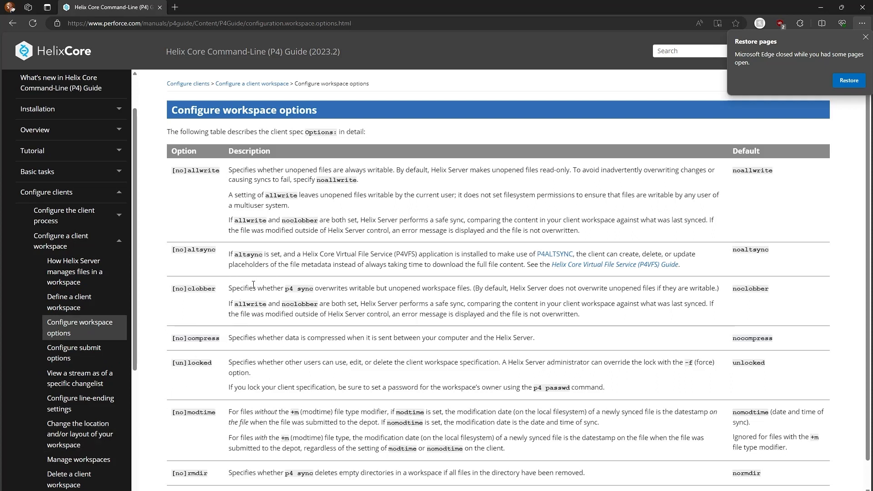
mouse_move(230, 303)
left_mouse_down()
mouse_move(255, 304)
mouse_move(238, 304)
left_mouse_up()
left_click(231, 311)
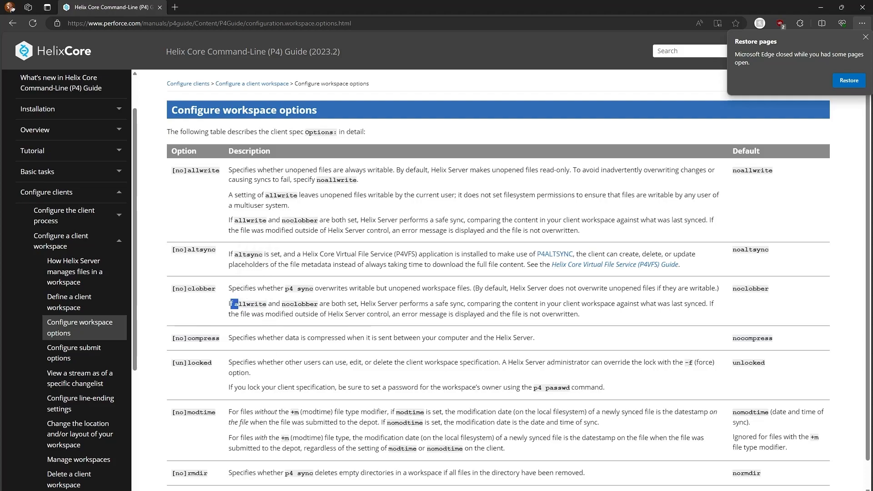
mouse_move(566, 490)
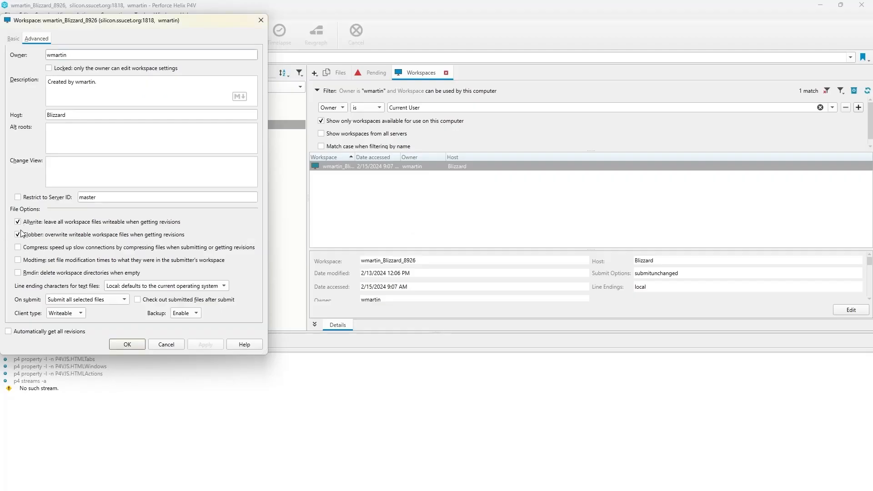
Save and close the current workspace's settings.
left_click(127, 345)
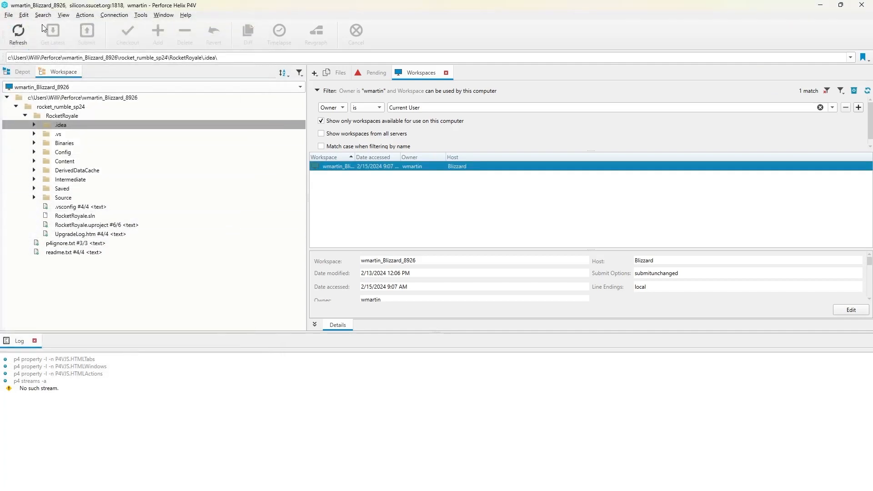
left_click(9, 15)
left_click(10, 17)
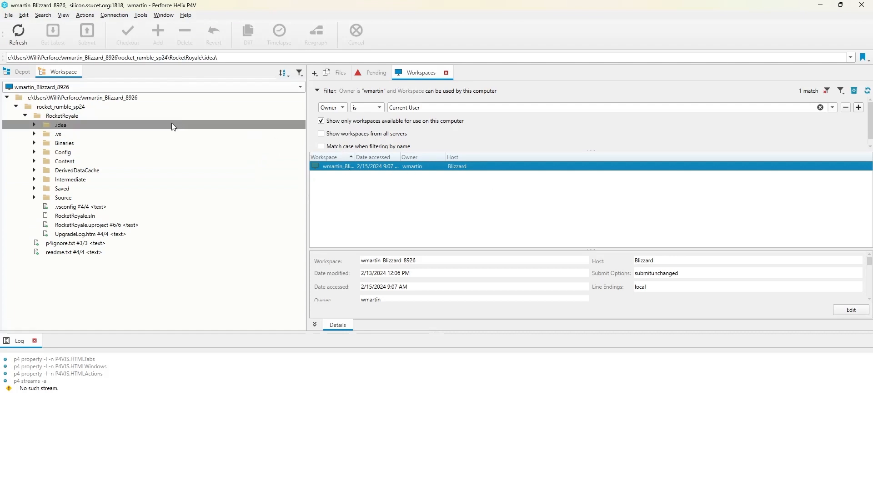
Start a new workspace whose only depot mapping is rocket_rumble_sp24.
left_click(120, 89)
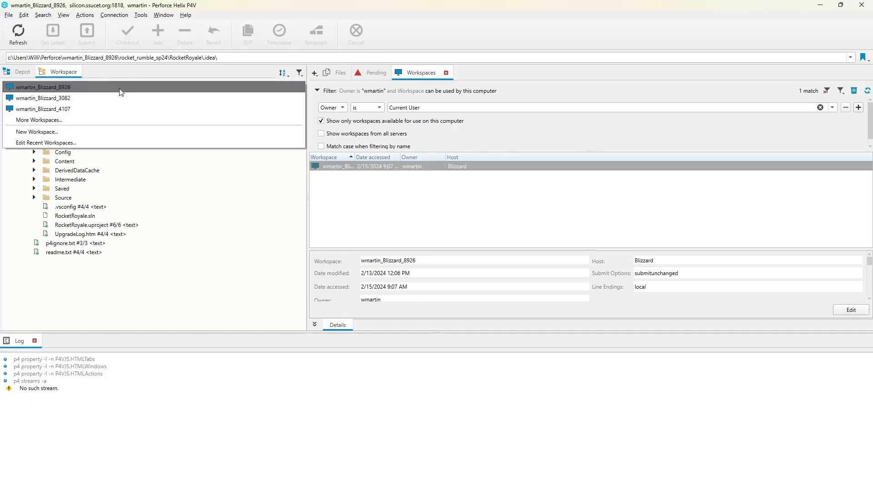
left_click(87, 132)
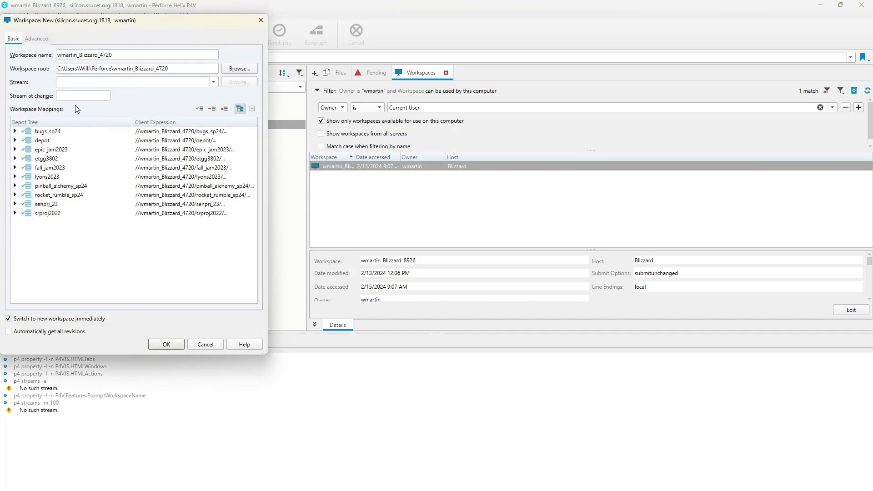
left_click(47, 131)
left_click(224, 108)
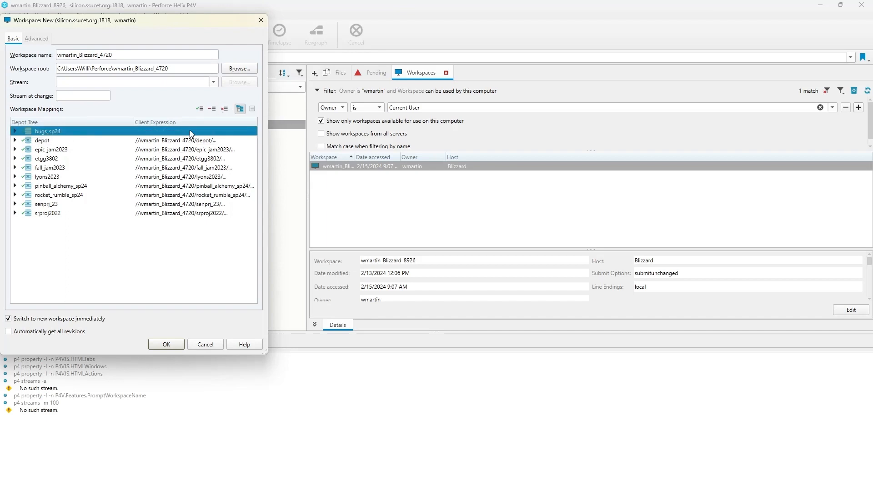
left_click(183, 141)
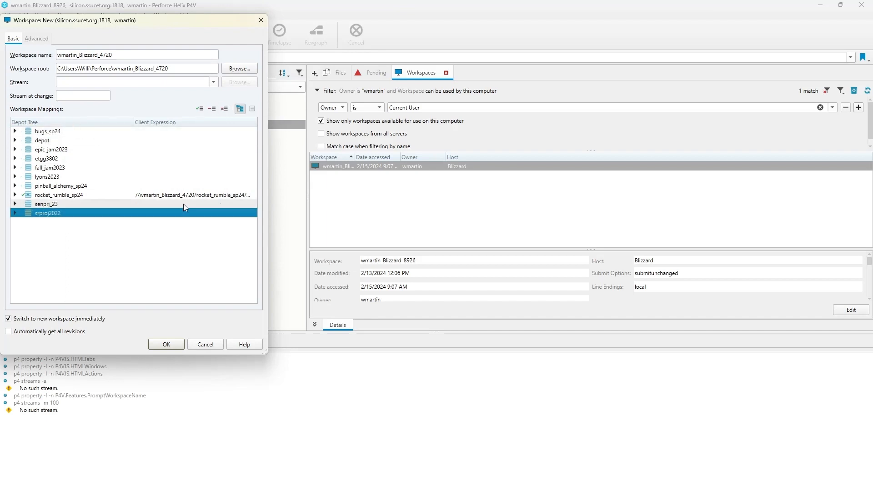
Enable the Allwrite and Clobber file options on the new workspace's Advanced tab.
left_click(36, 40)
left_click(18, 209)
left_click(19, 222)
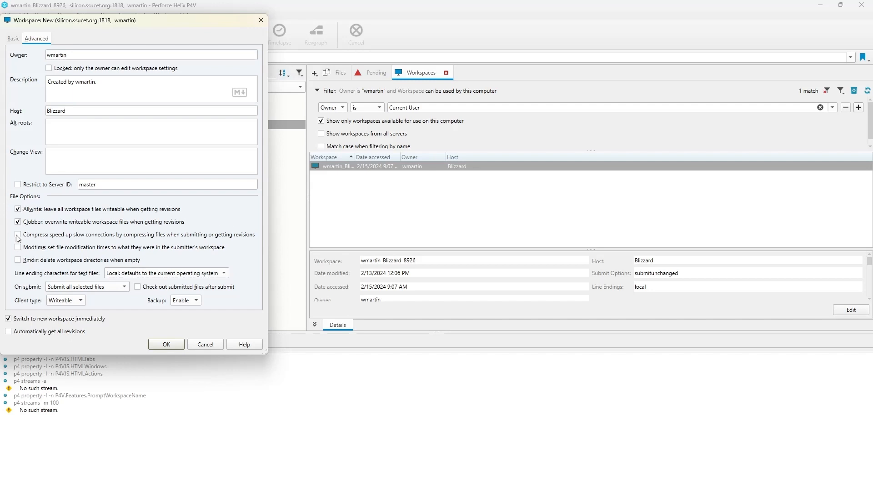
Create the new workspace and Get Latest into its root, syncing 233 files.
left_click(167, 344)
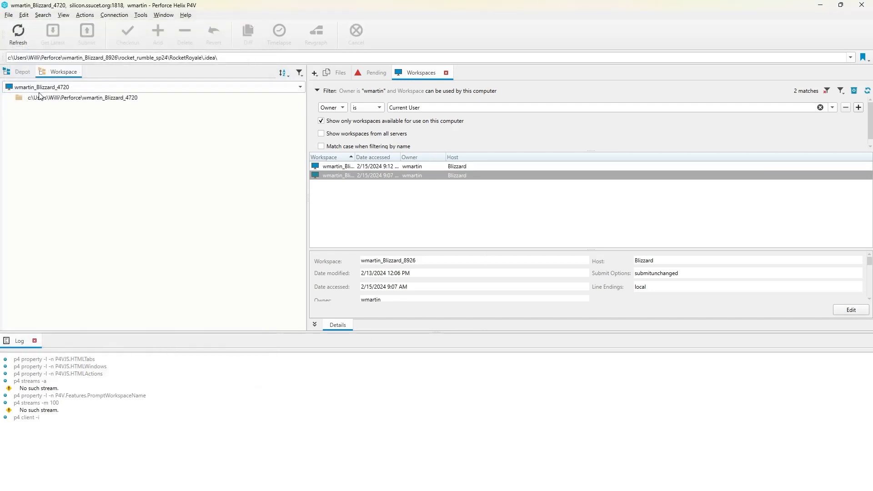
left_click(18, 34)
left_click(47, 97)
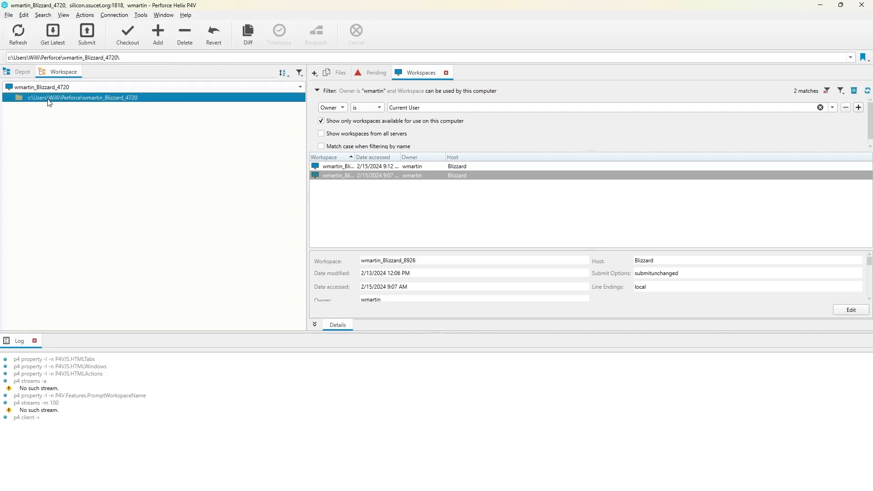
left_click(54, 35)
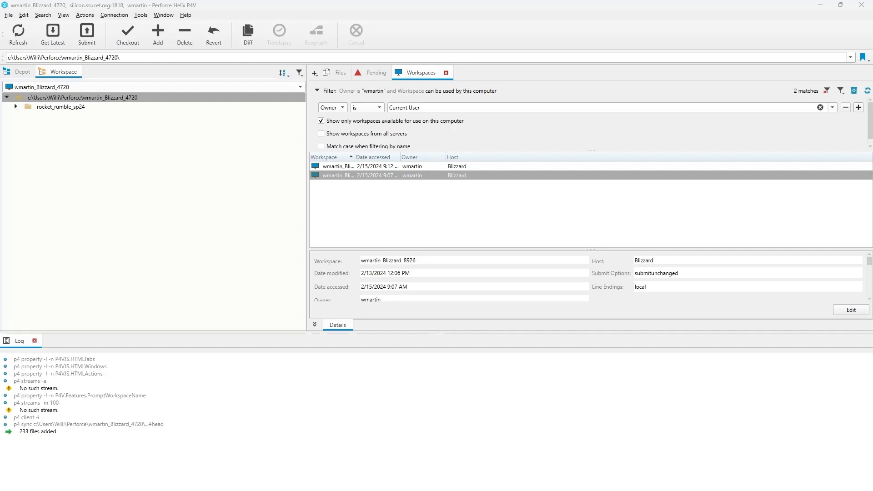
left_click_drag(382, 198, 437, 1)
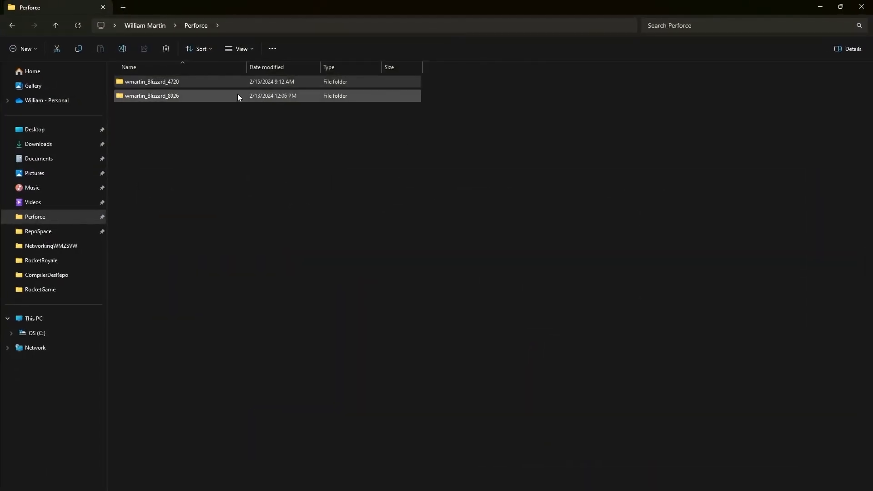
Launch RocketRoyale.uproject from the new workspace's rocket_rumble_sp24\RocketRoyale folder in Unreal Editor.
double_click(236, 80)
double_click(224, 83)
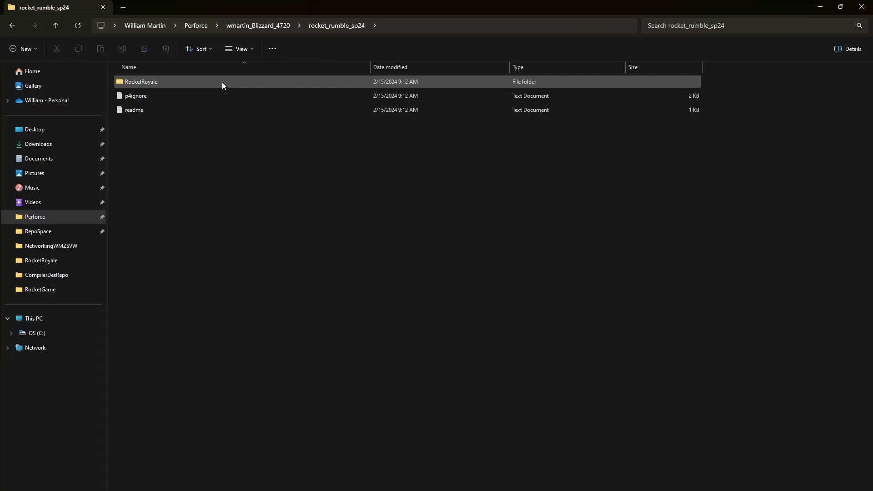
double_click(218, 81)
left_click(195, 167)
double_click(195, 166)
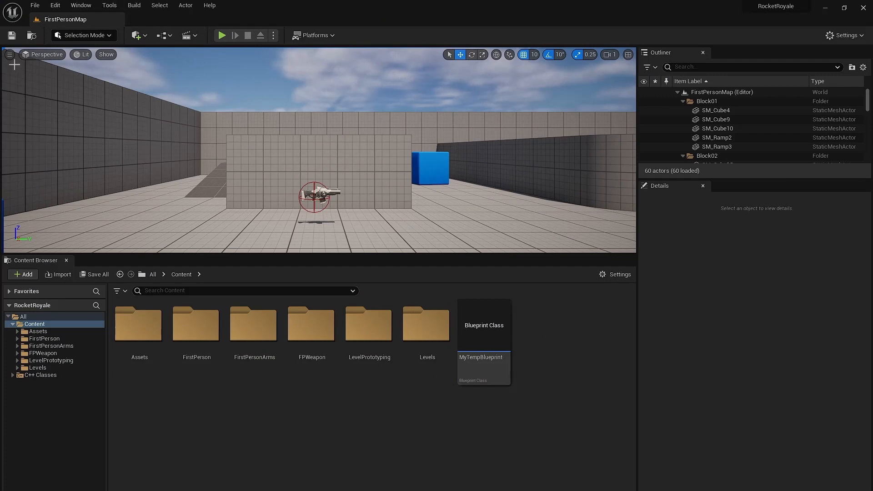
Search the Plugins browser for 'visual studi', then close it.
left_click(93, 6)
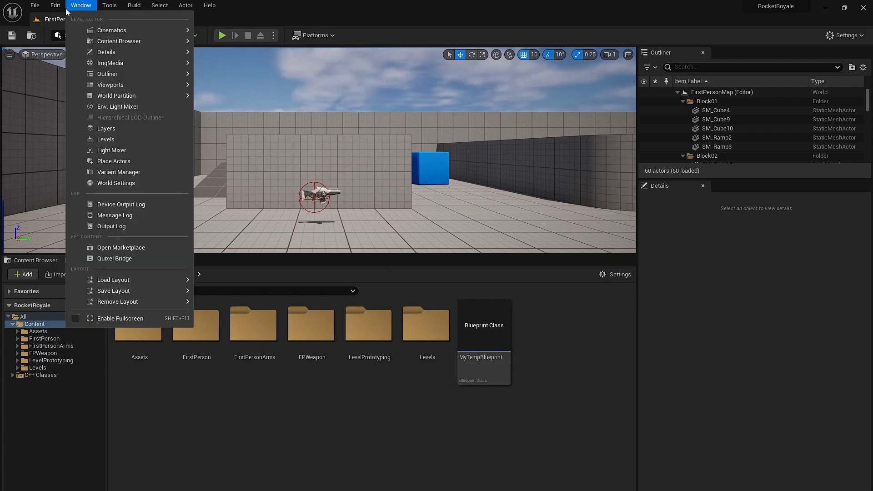
mouse_move(55, 5)
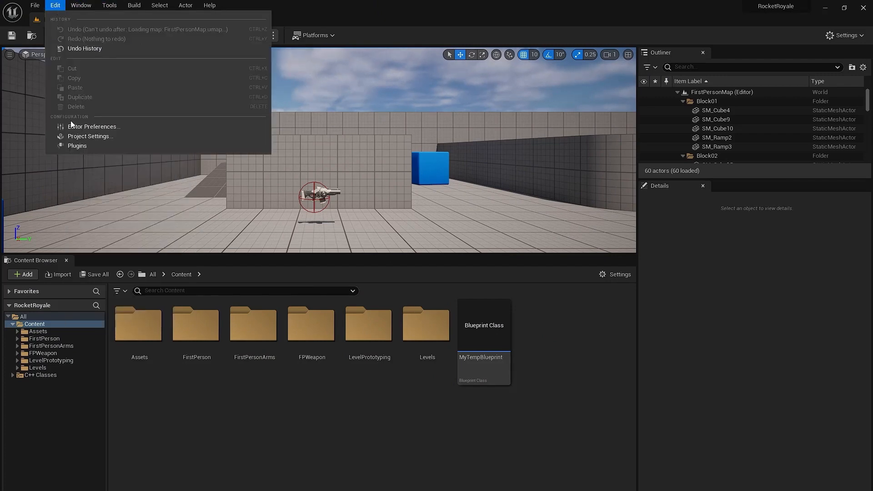
left_click(84, 145)
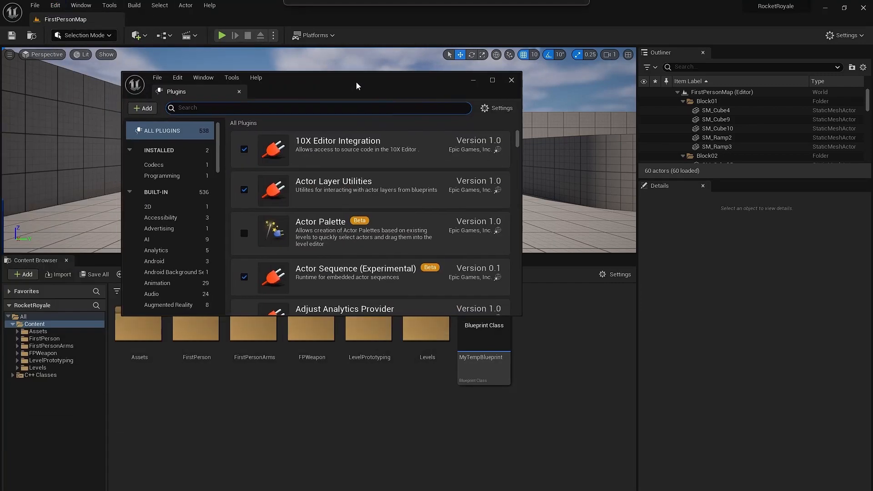
type("c")
key("BackSpace")
type("visual studi")
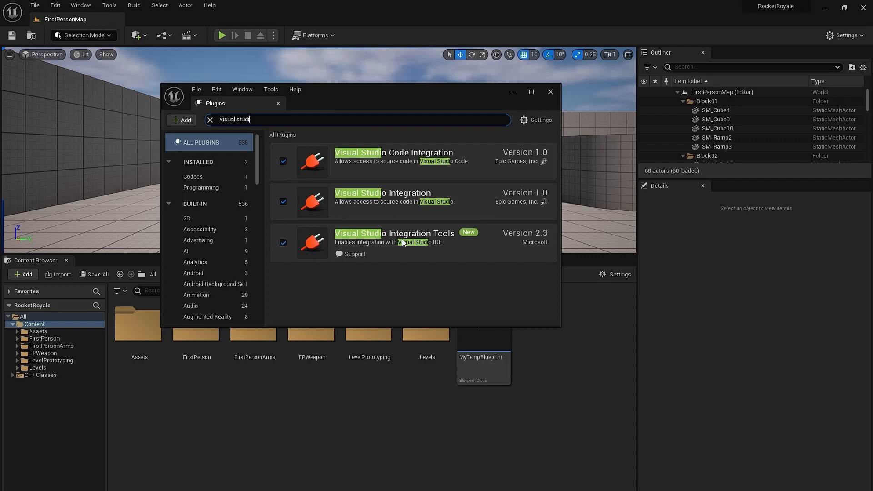
left_click(550, 92)
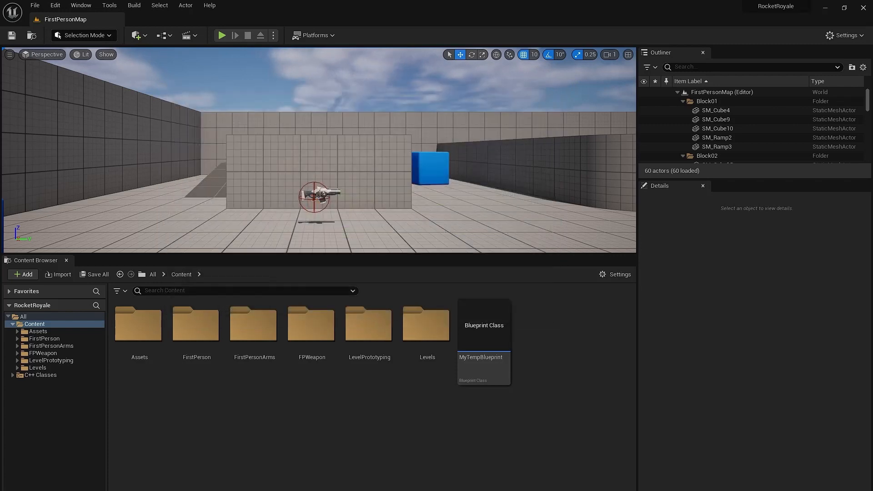
Regenerate the C++ project files with Refresh Visual Studio Project.
left_click(80, 5)
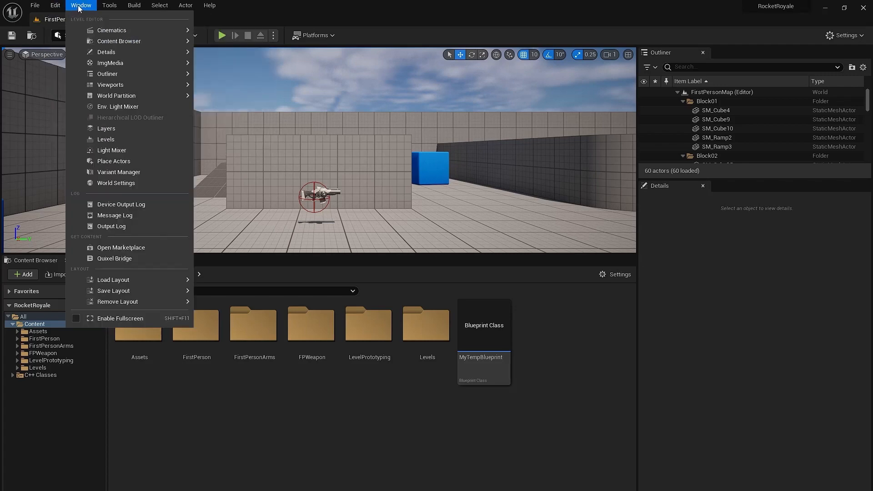
mouse_move(109, 6)
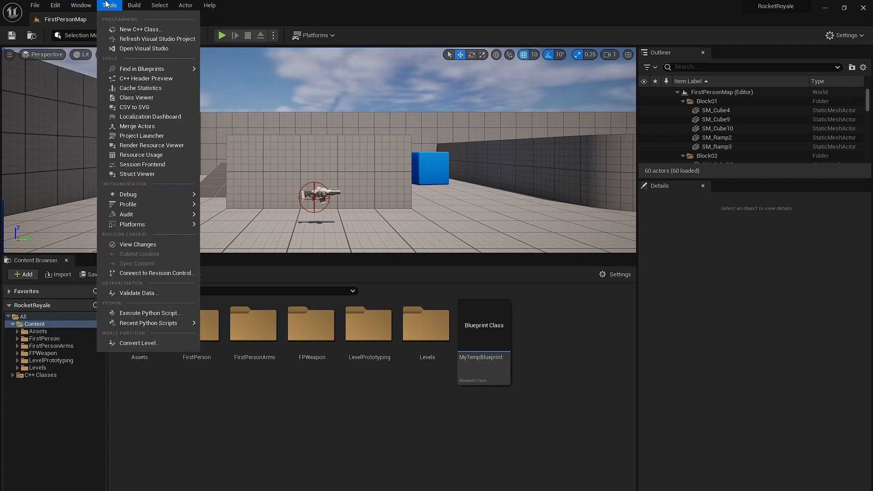
left_click(110, 39)
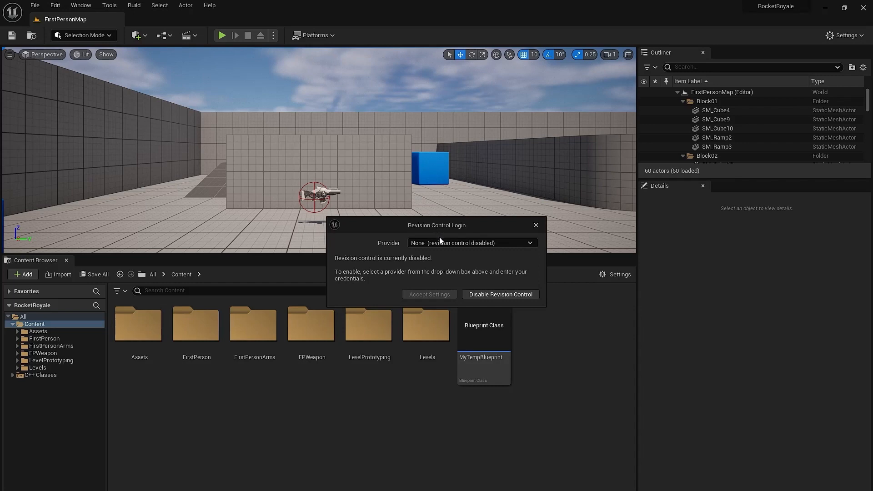
Connect revision control to Perforce using the available workspace and accept the settings.
left_click(438, 243)
left_click(437, 295)
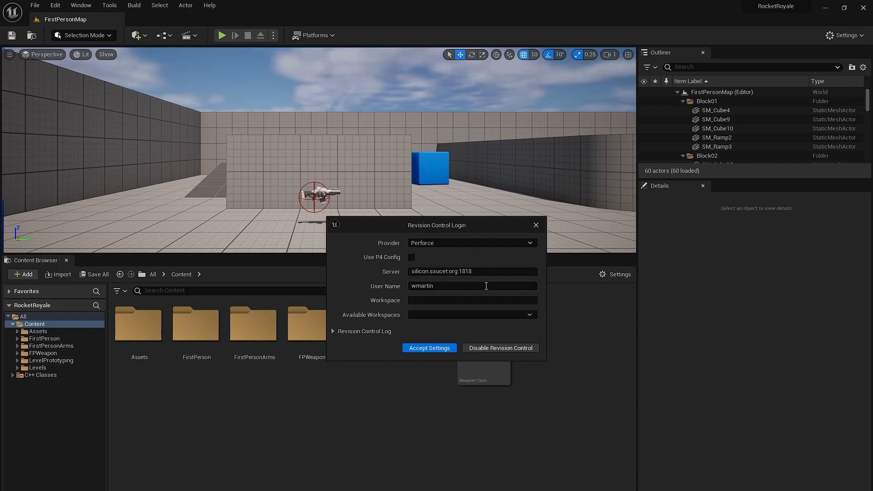
left_click(436, 319)
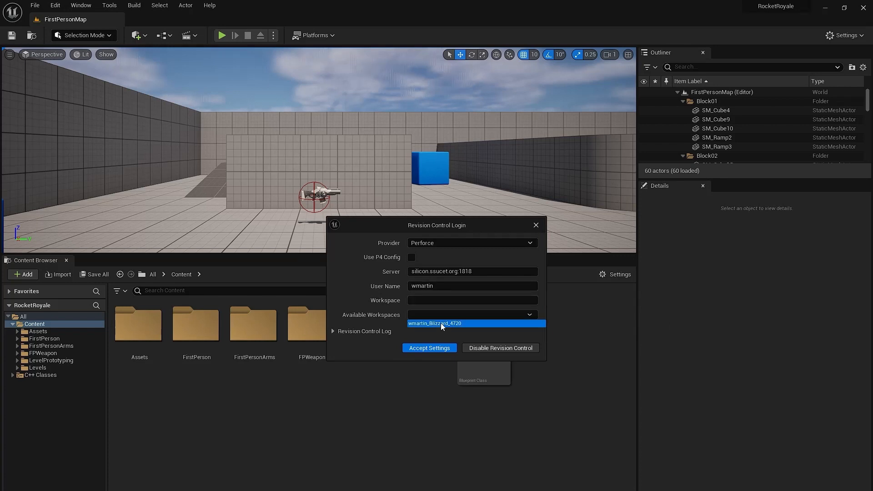
left_click(440, 322)
left_click(427, 346)
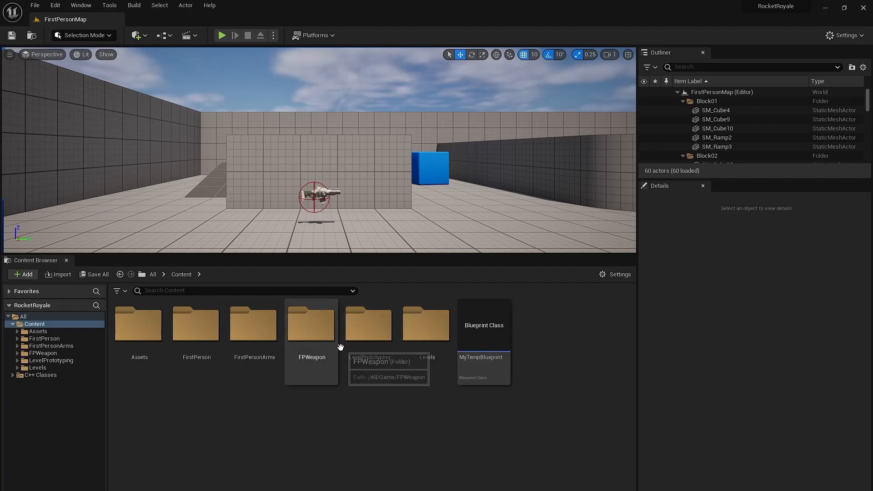
Launch JetBrains Rider from the Start menu.
key("super")
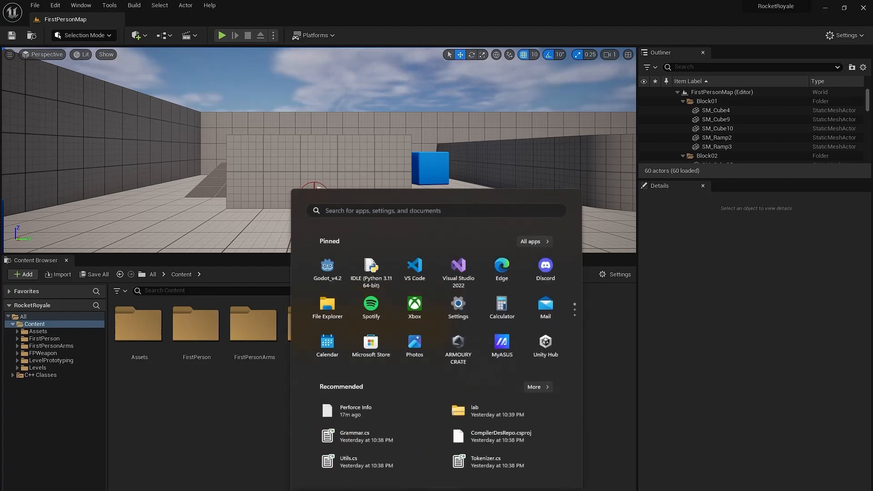
scroll(427, 361, "down", 3)
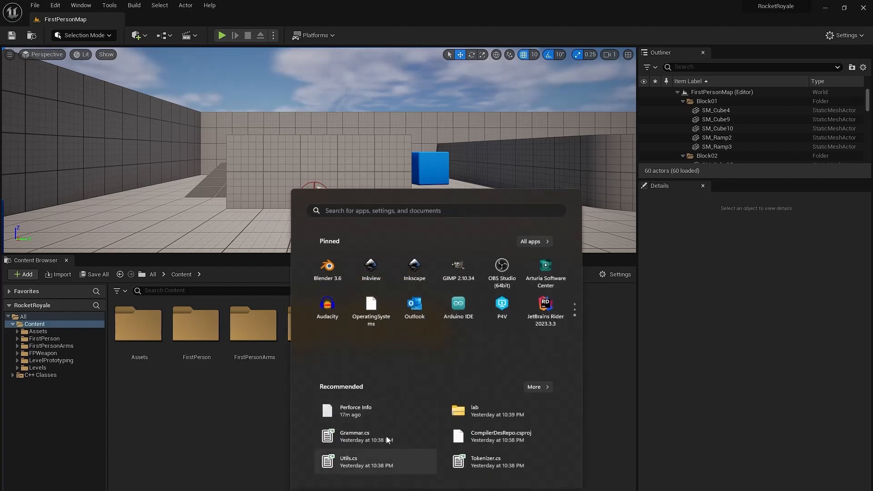
left_click(459, 339)
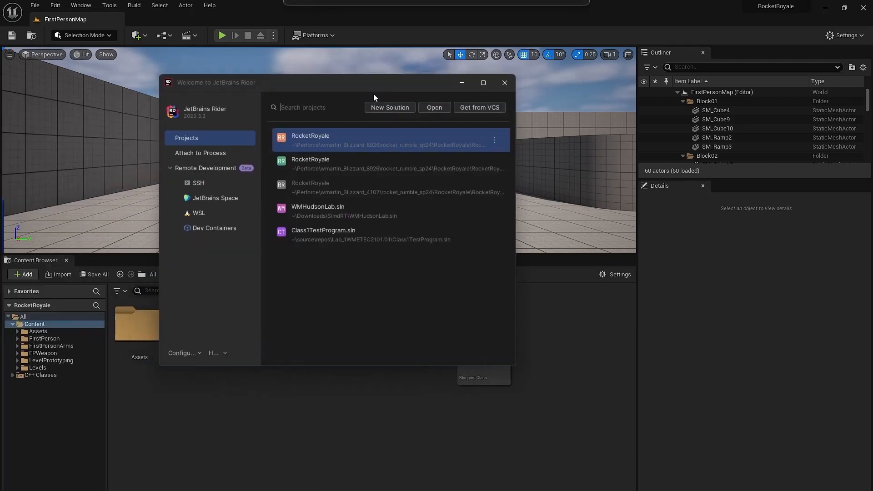
Open RocketRoyale.uproject from the rocket_rumble_sp24\RocketRoyale folder in Rider.
left_click(444, 152)
double_click(361, 206)
double_click(350, 195)
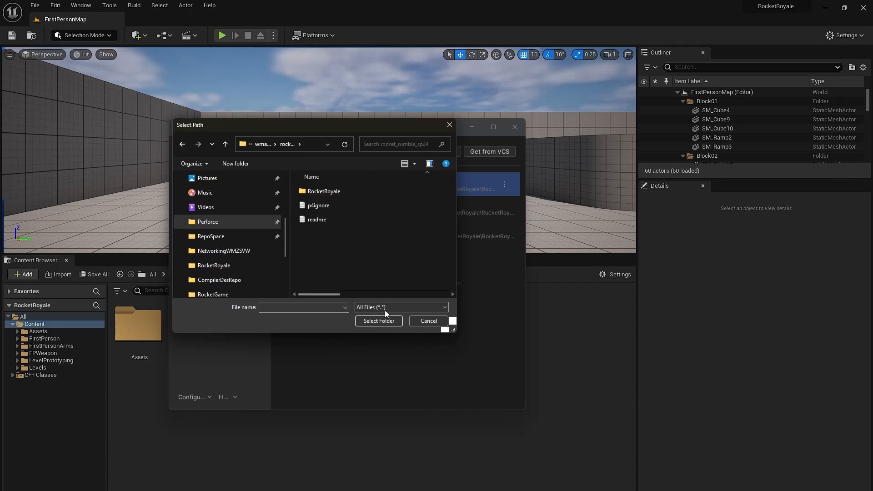
double_click(343, 188)
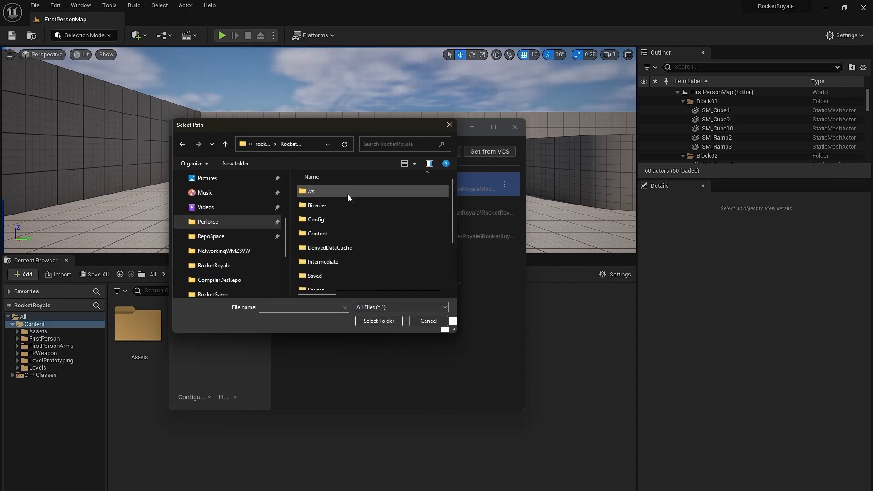
left_click(384, 322)
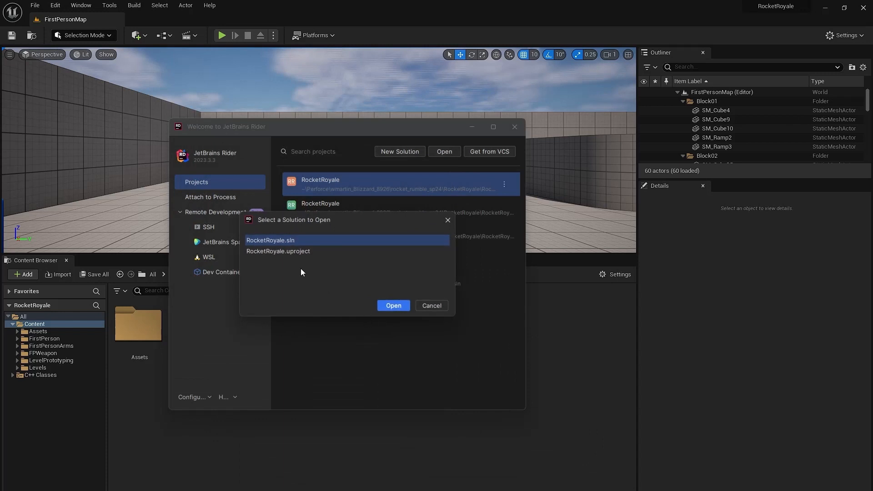
left_click(278, 252)
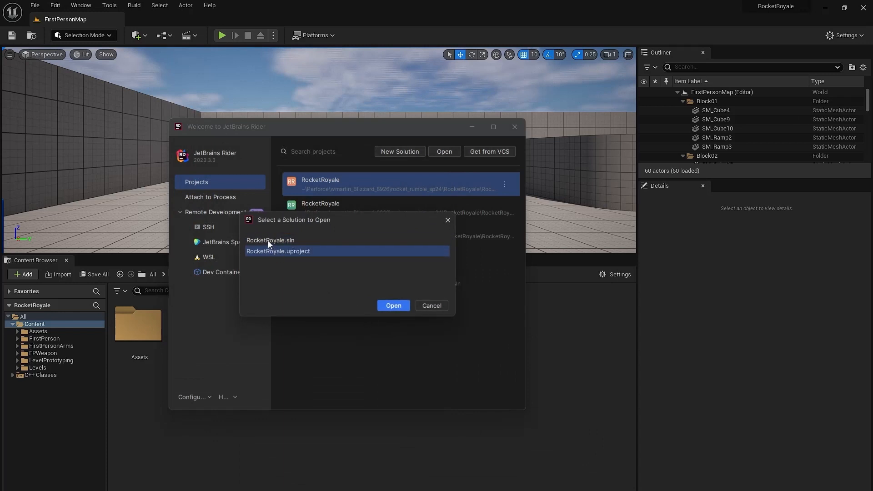
left_click(271, 241)
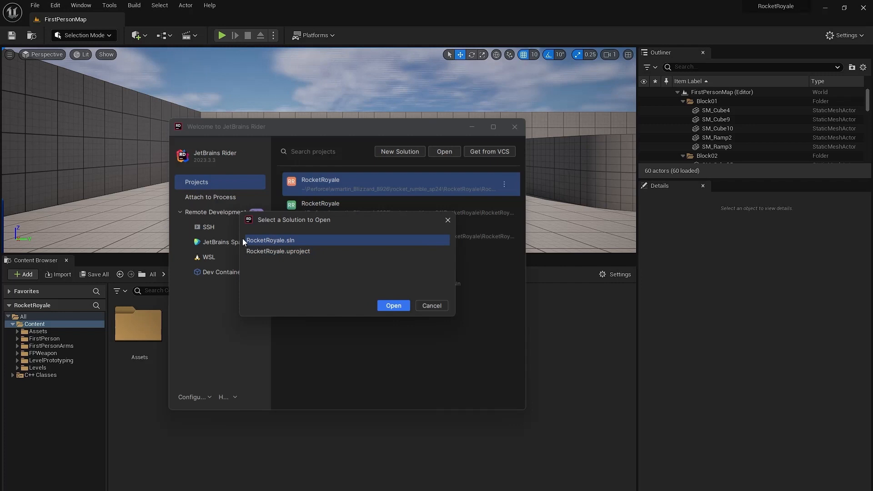
left_click(279, 249)
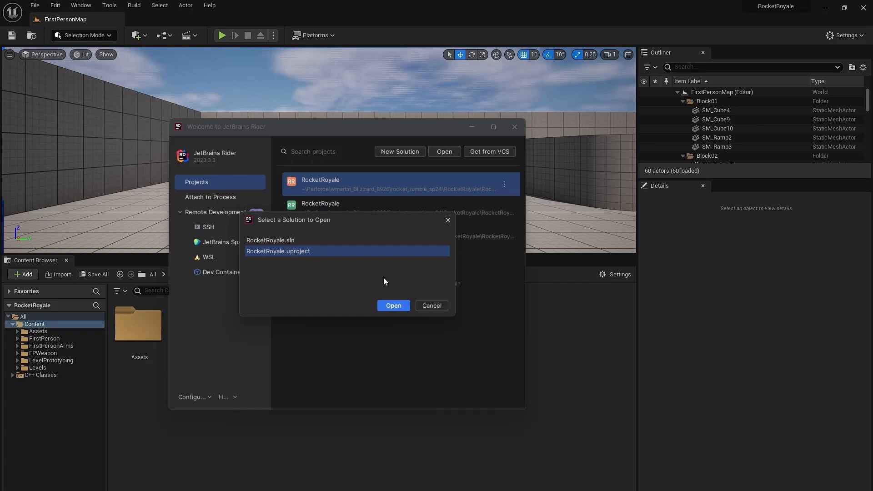
left_click(392, 305)
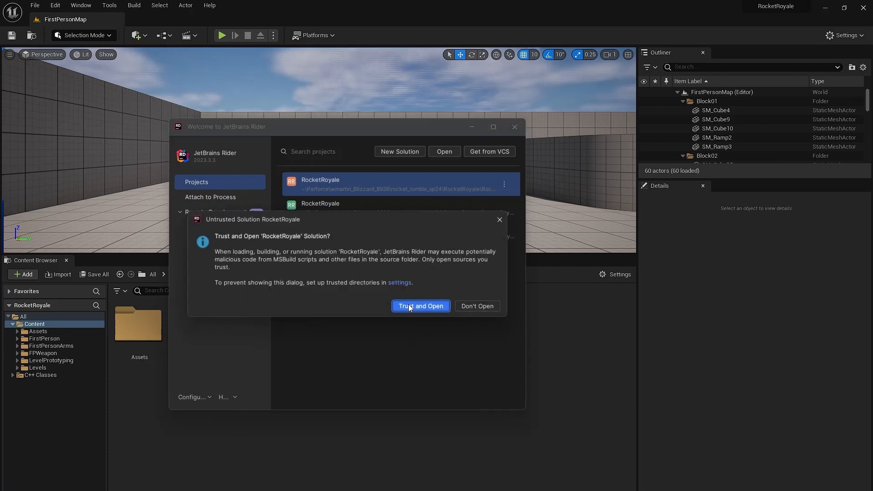
Trust and open the RocketRoyale solution, then drag Rider's window fully into view.
left_click(417, 306)
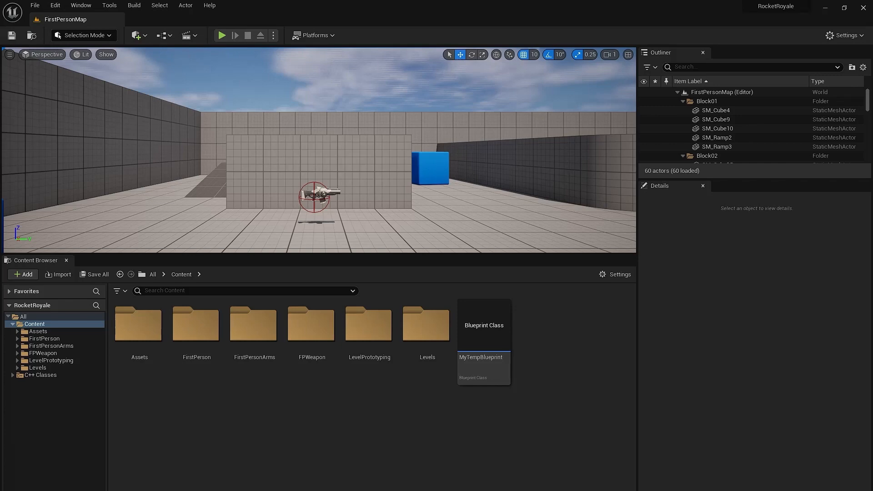
left_click_drag(0, 236, 350, 1)
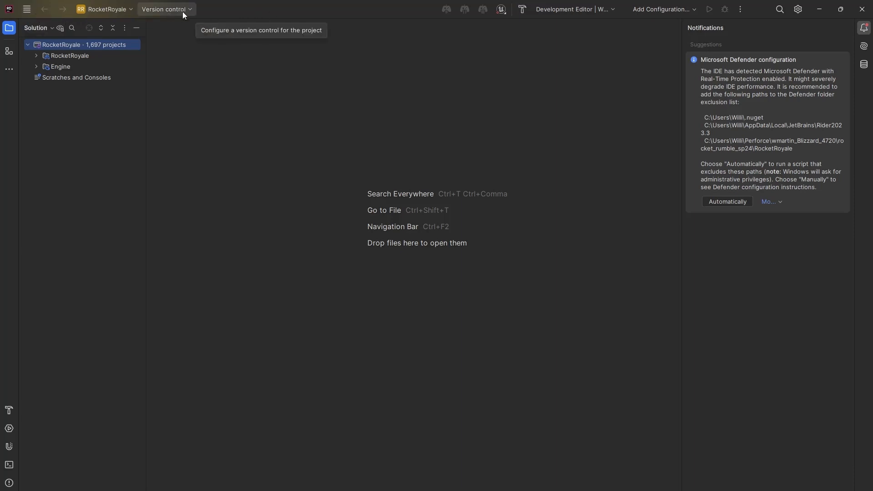
Switch Rider's Perforce settings page to Use connection parameters.
left_click(26, 10)
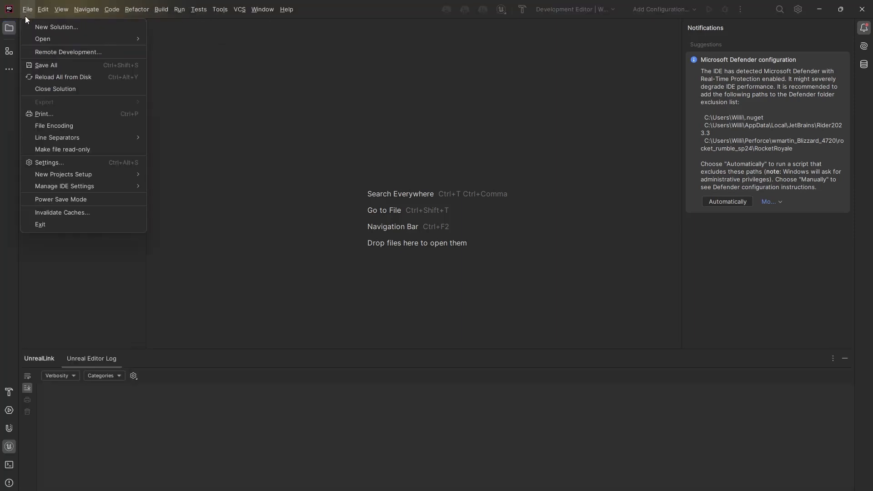
left_click(53, 160)
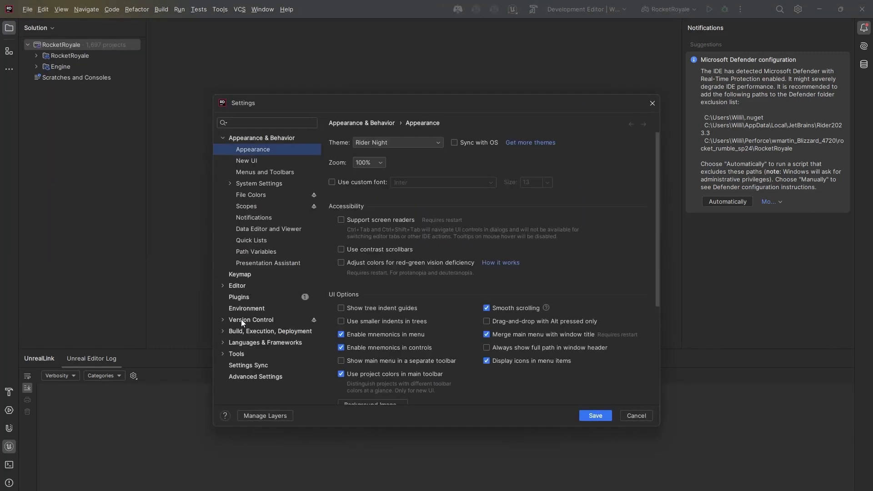
left_click(239, 319)
left_click(362, 260)
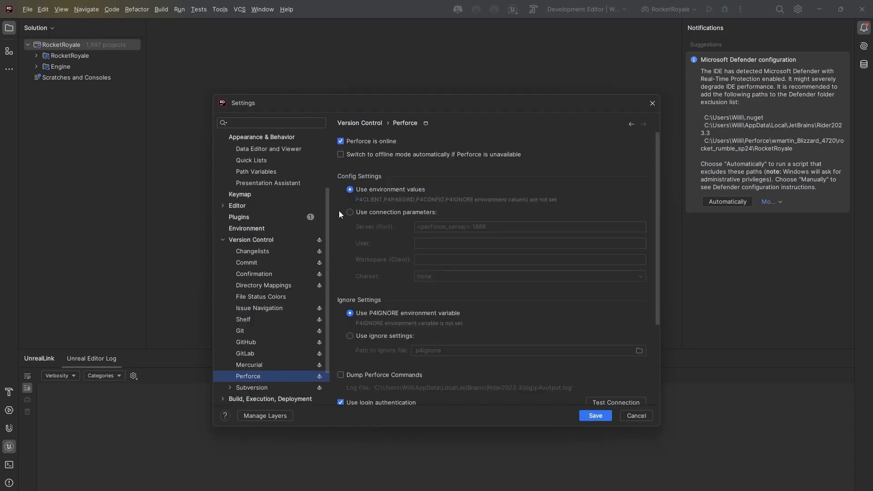
left_click(349, 212)
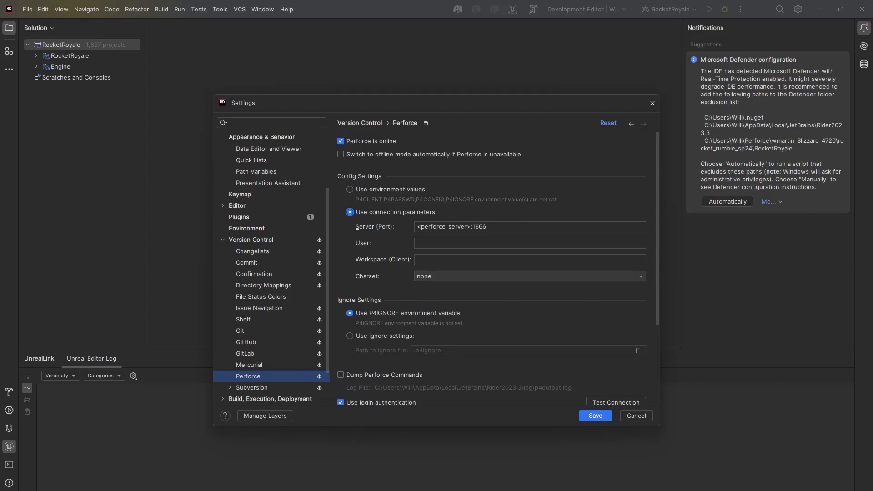
Paste server silicon.ssucet.org:1818 and enter the Perforce user name.
key("alt+Tab")
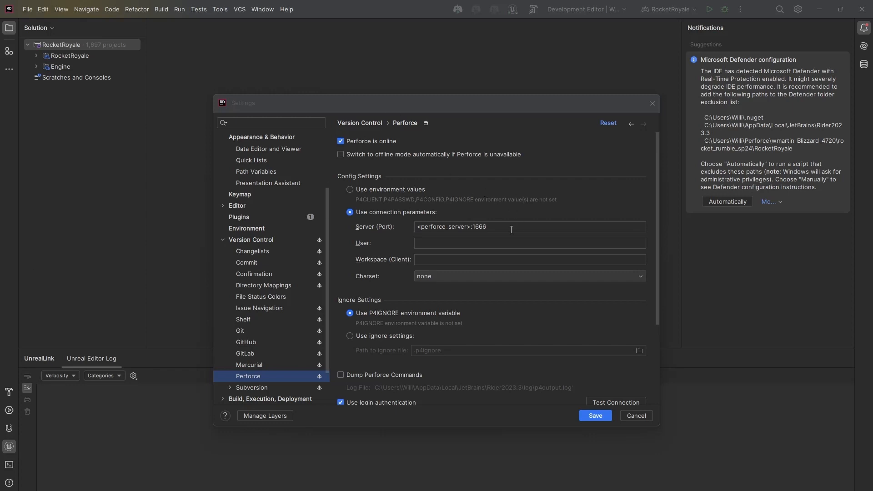
left_click_drag(511, 230, 404, 233)
type("silicon.ssucet.org:1818")
left_click(481, 243)
type("wmartin")
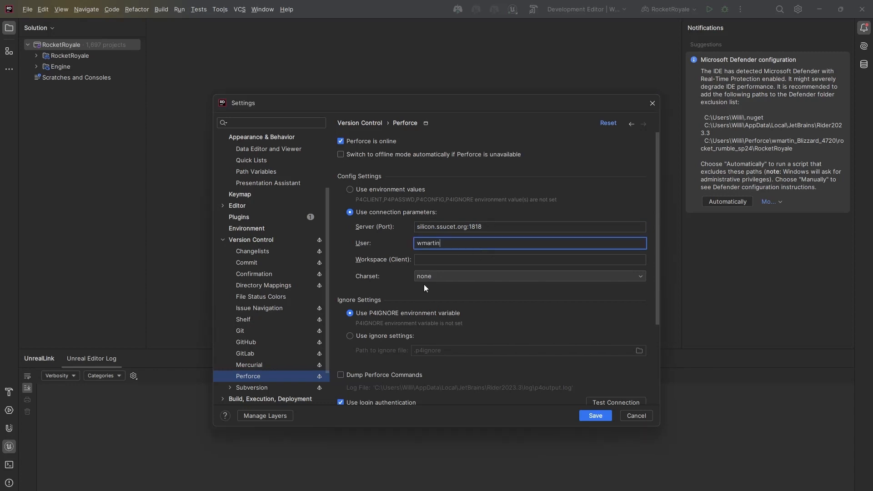
left_click_drag(330, 313, 334, 313)
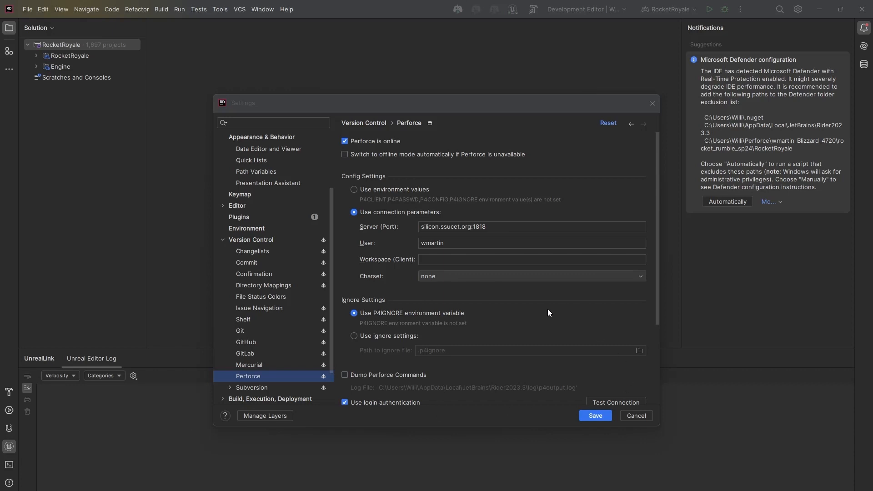
left_click(495, 259)
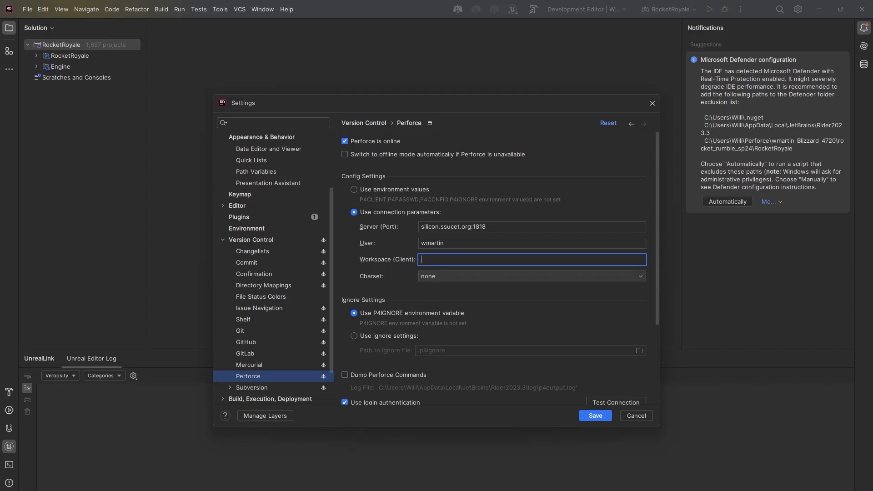
Copy the 9:07 AM workspace's name from P4V's Details panel and return to Rider.
left_click(546, 490)
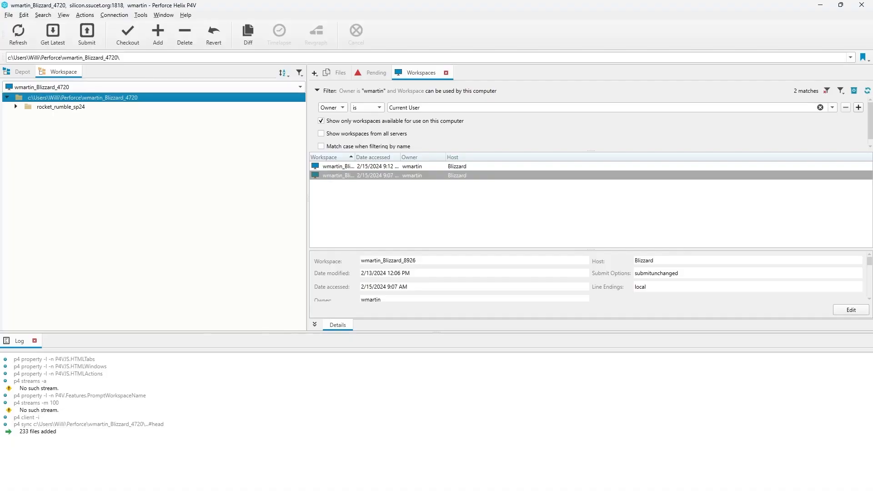
left_click_drag(434, 260, 403, 260)
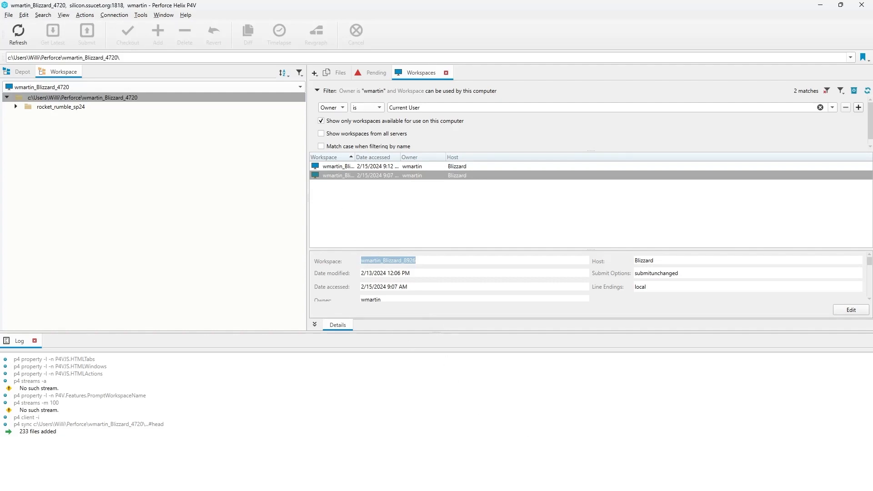
key("alt+Tab")
Paste the workspace name into the Perforce connection settings and save them.
type("wmartin_Blizzard_8926")
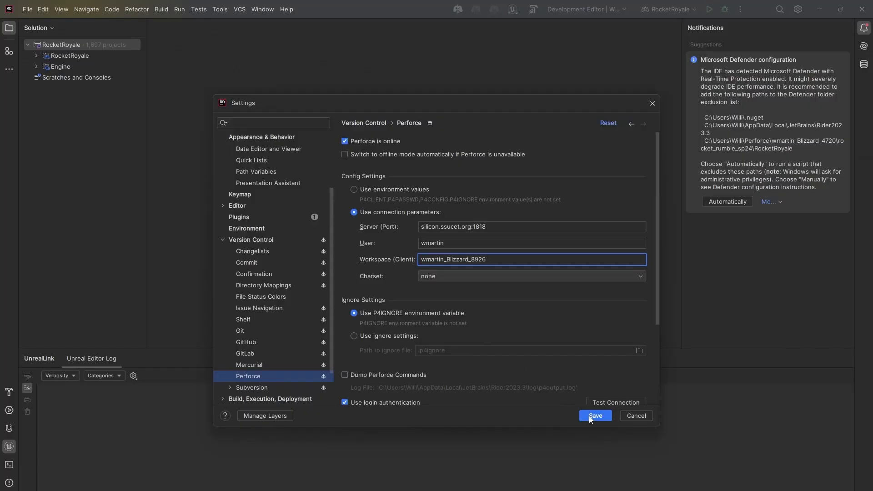
scroll(503, 352, "down", 2)
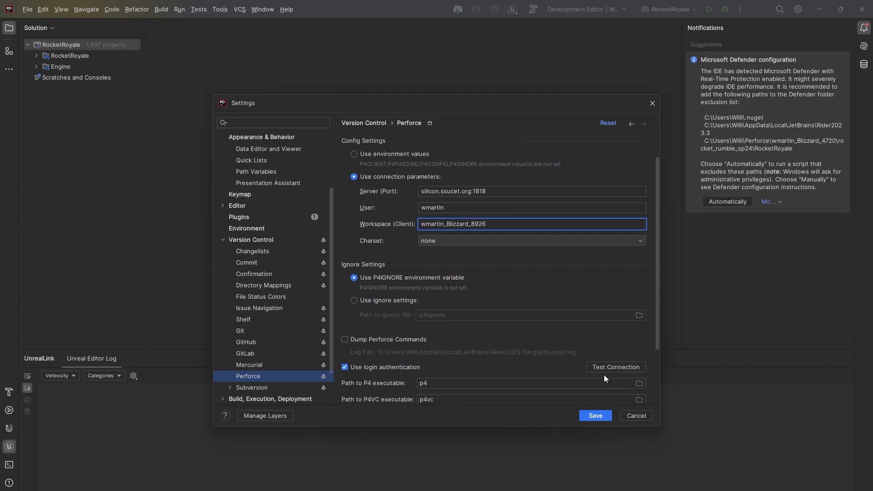
scroll(556, 350, "up", 2)
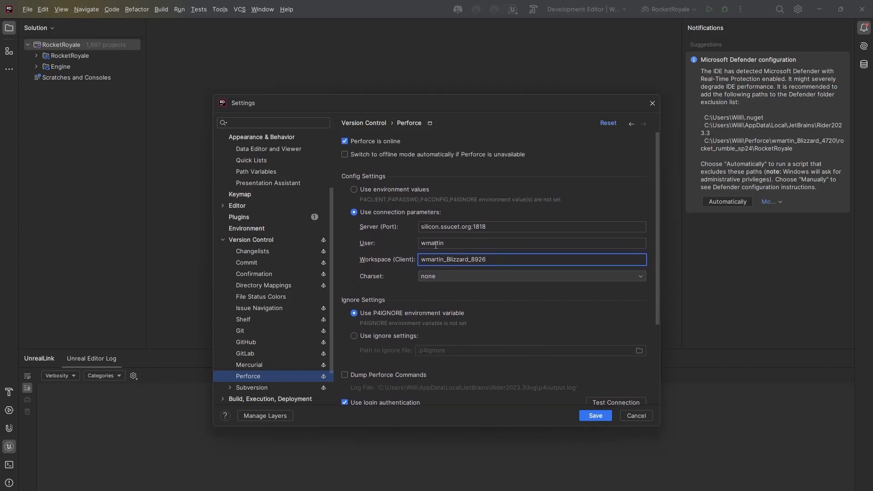
left_click(590, 416)
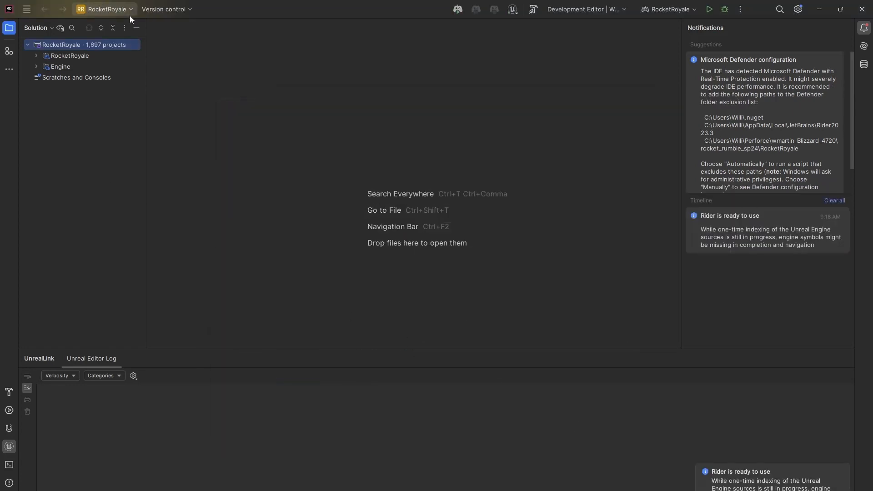
Share the project via Other Services, switching the VCS from Git to Perforce.
left_click(162, 8)
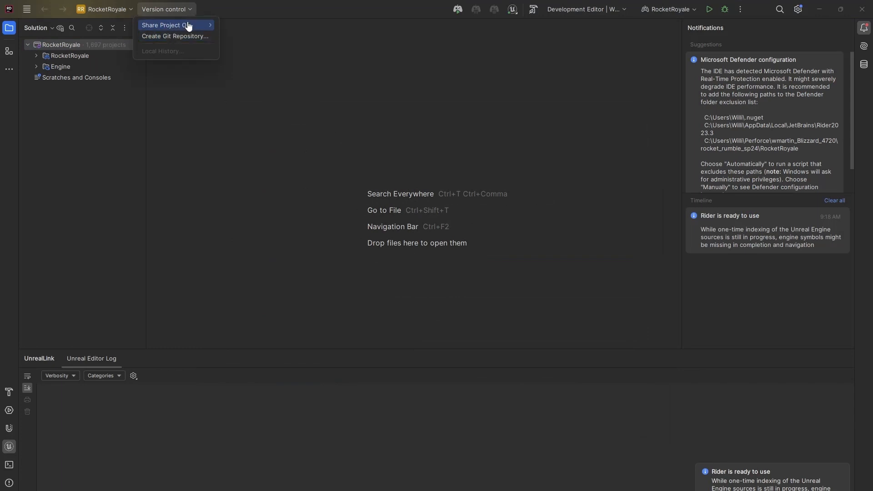
left_click(208, 28)
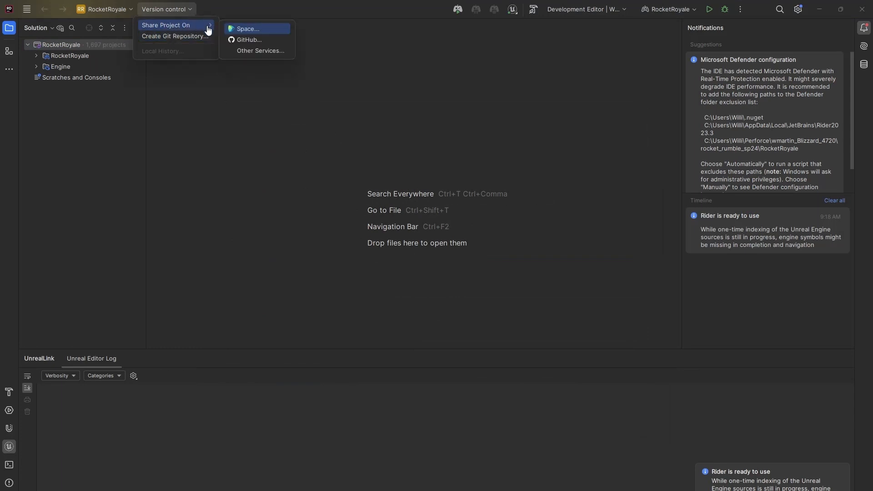
left_click(239, 51)
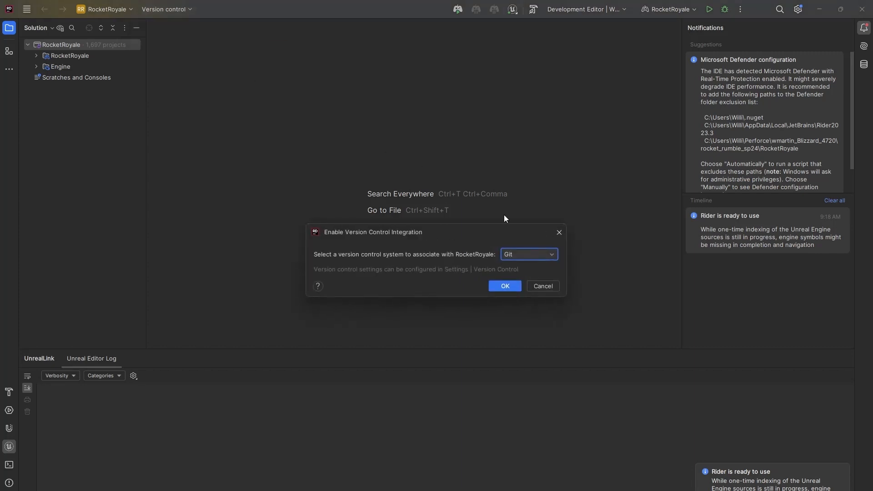
left_click(534, 254)
left_click(530, 288)
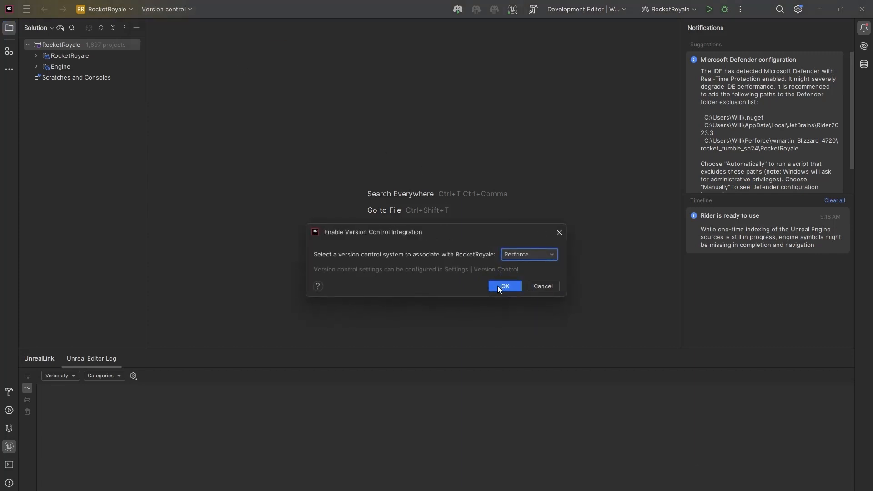
left_click(497, 287)
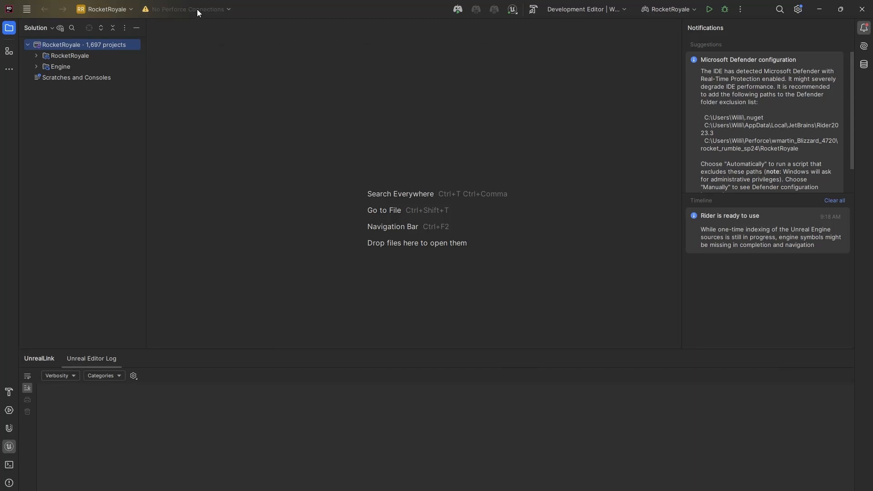
mouse_move(197, 9)
Open Rider's Perforce settings and review the server address, leaving charset at none.
left_click(26, 9)
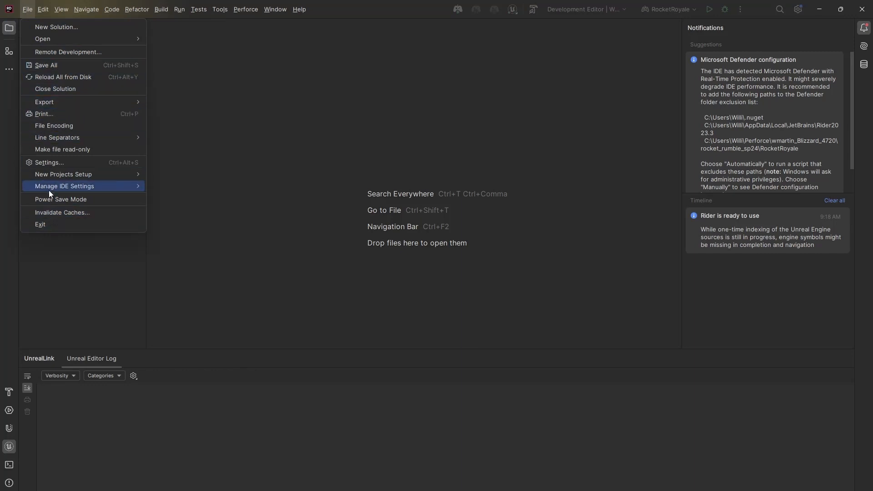
left_click(53, 164)
left_click(508, 224)
left_click_drag(501, 226, 393, 235)
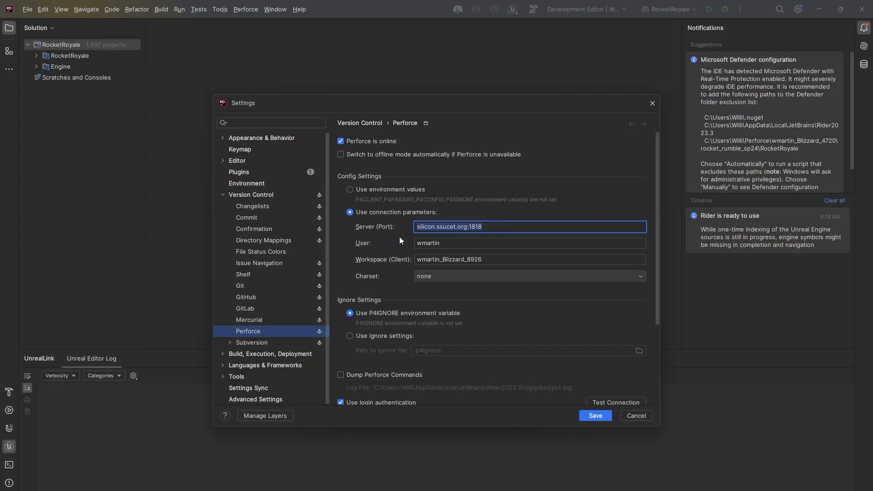
left_click(448, 278)
left_click(448, 275)
Delete the trailing 8926 from the Workspace (Client) name.
left_click_drag(492, 263, 406, 267)
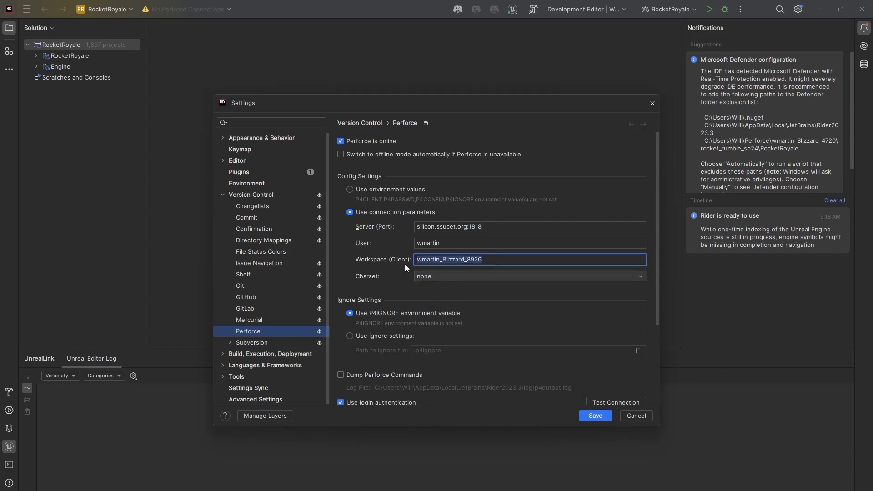
left_click(511, 259)
key("BackSpace")
key("BackSpace")
key("BackSpace")
key("BackSpace")
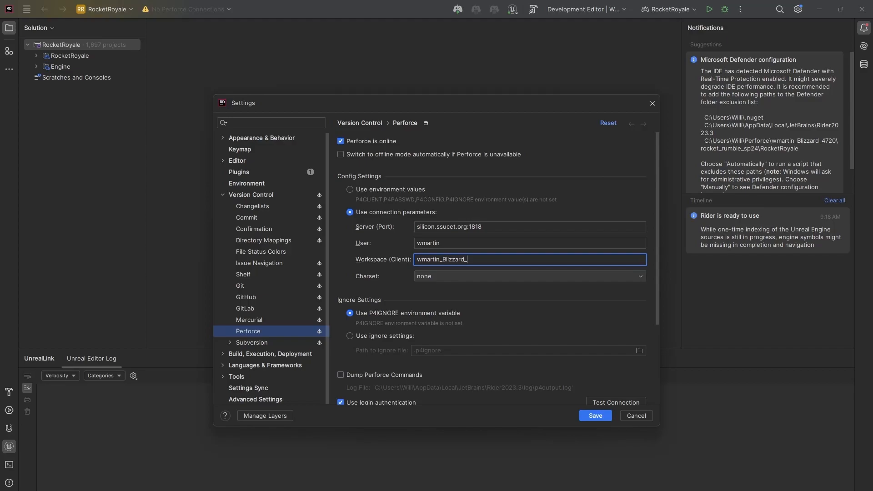
key("alt+Tab")
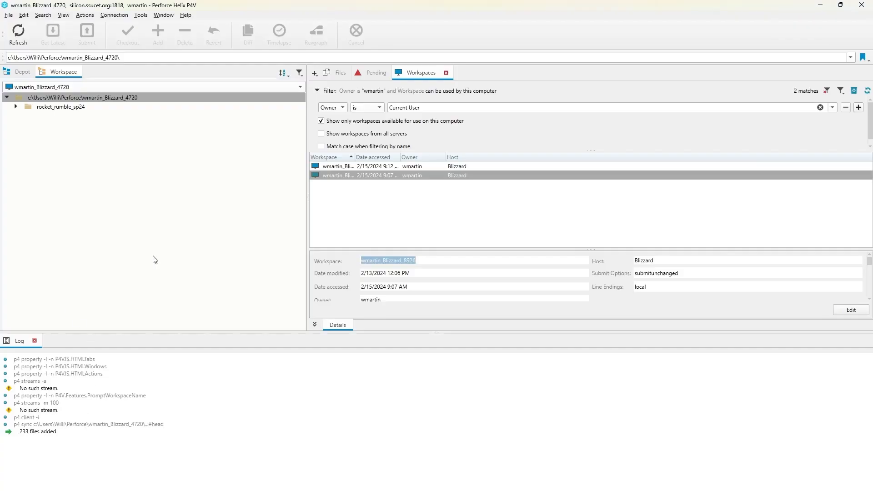
Show the 4720 workspace's details in P4V and select its 4720 number.
left_click(406, 166)
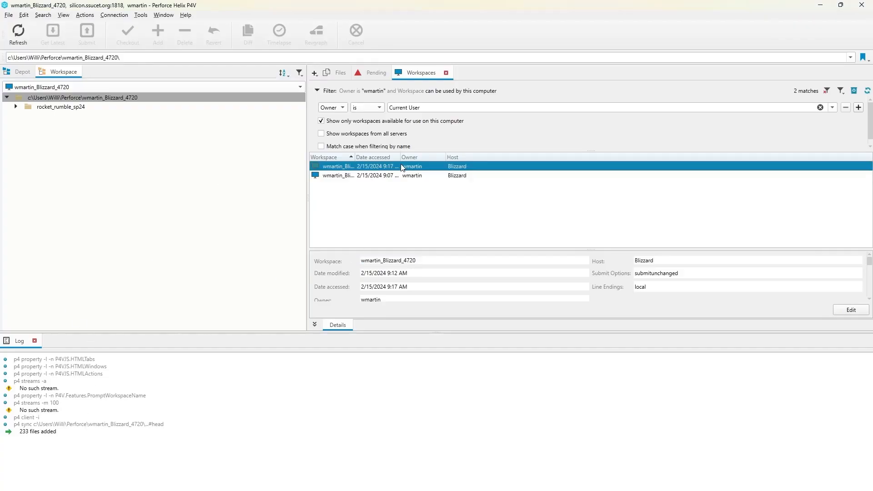
left_click_drag(427, 261, 409, 263)
left_click(411, 261)
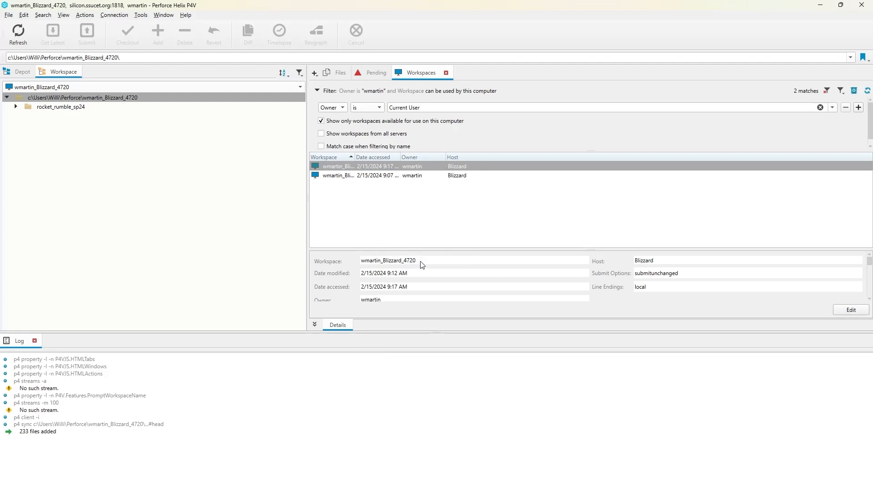
left_click_drag(405, 260, 402, 261)
Append 4720 to the Workspace (Client) name and save the Perforce settings.
left_click(819, 6)
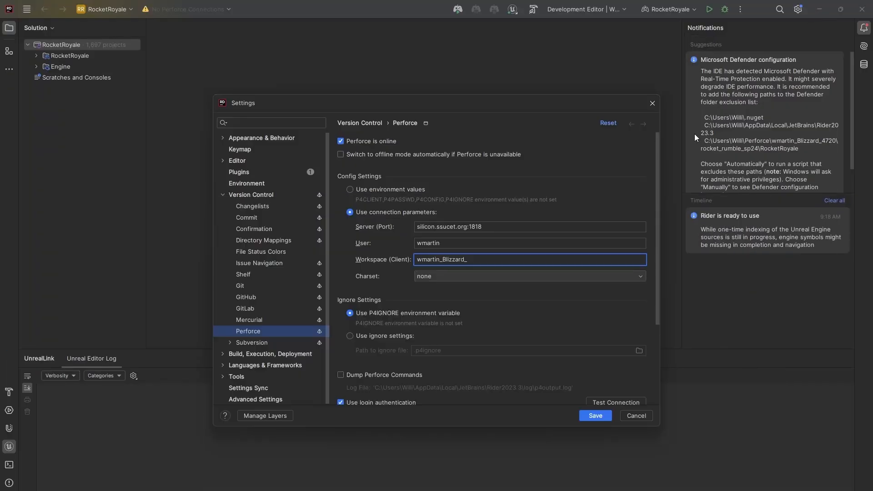
type("4720")
left_click(604, 415)
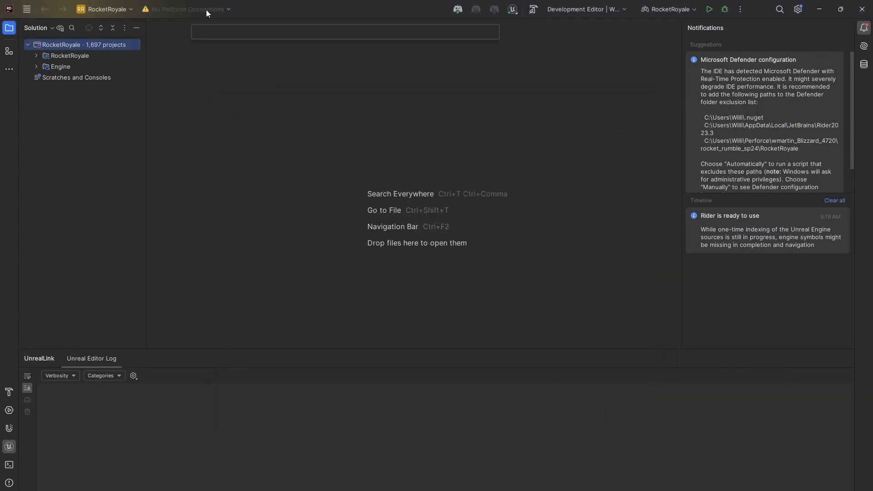
Check the toolbar VCS widget, run RocketRoyale, and close the Unreal Editor window.
left_click(222, 12)
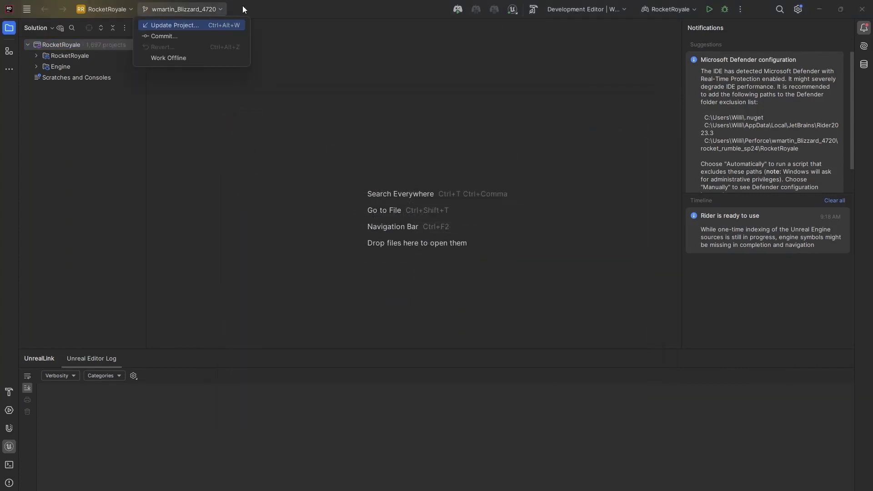
left_click(426, 122)
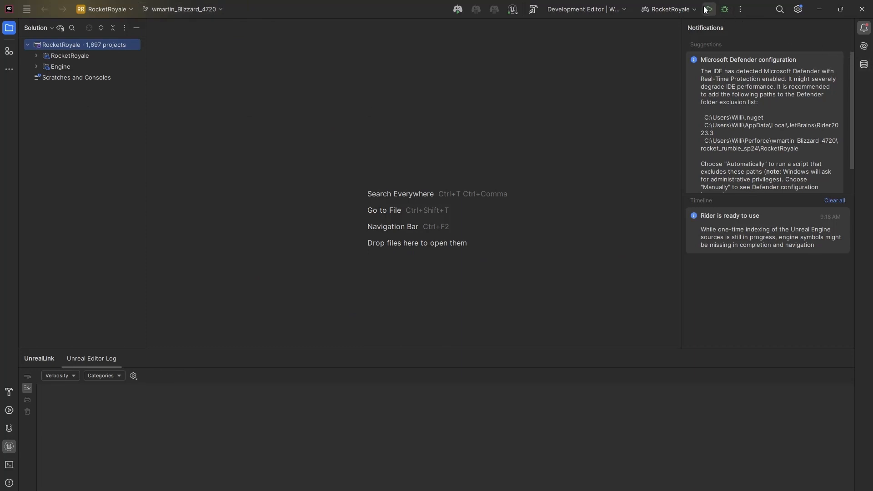
left_click(364, 490)
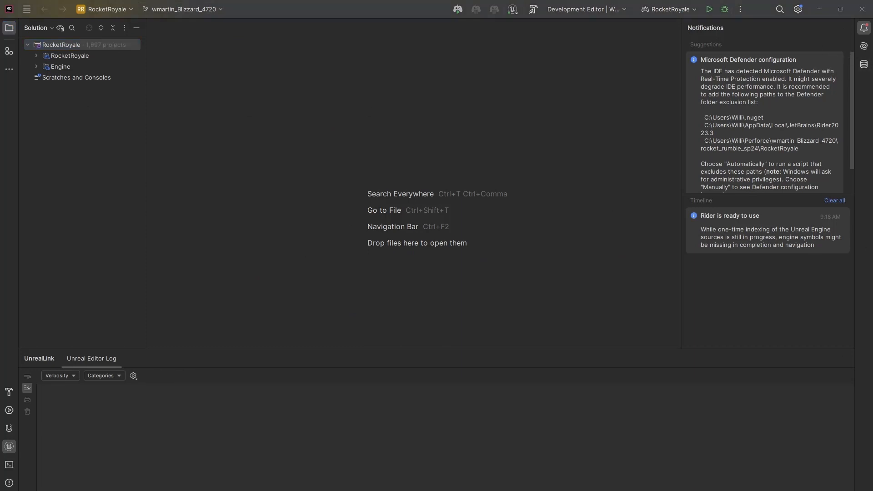
left_click(859, 13)
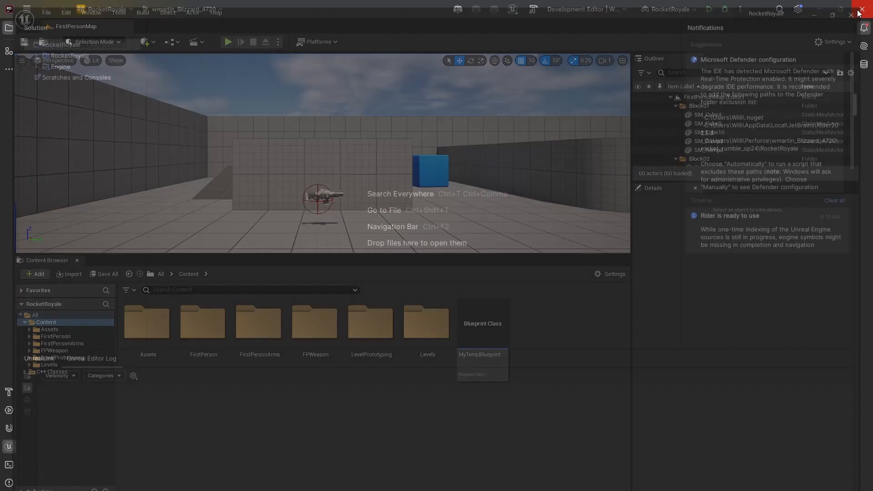
Run 'RocketRoyale' to relaunch Unreal Editor with FirstPersonMap.
left_click(710, 10)
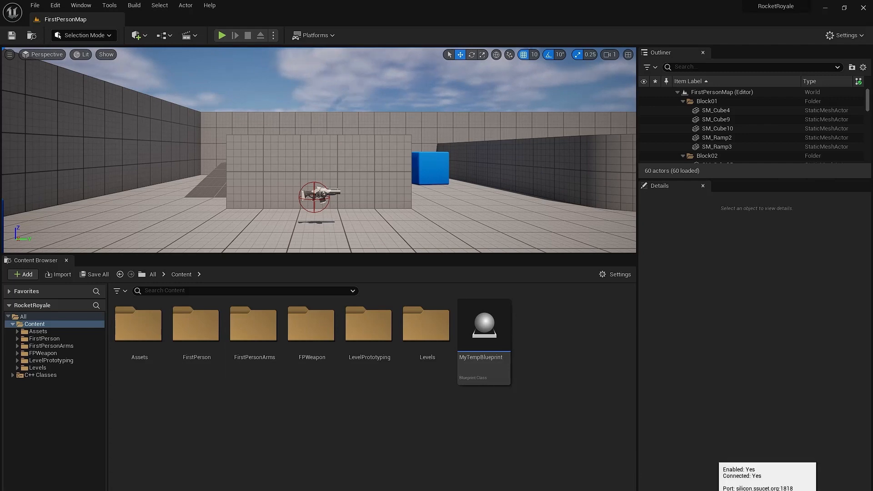
mouse_move(586, 490)
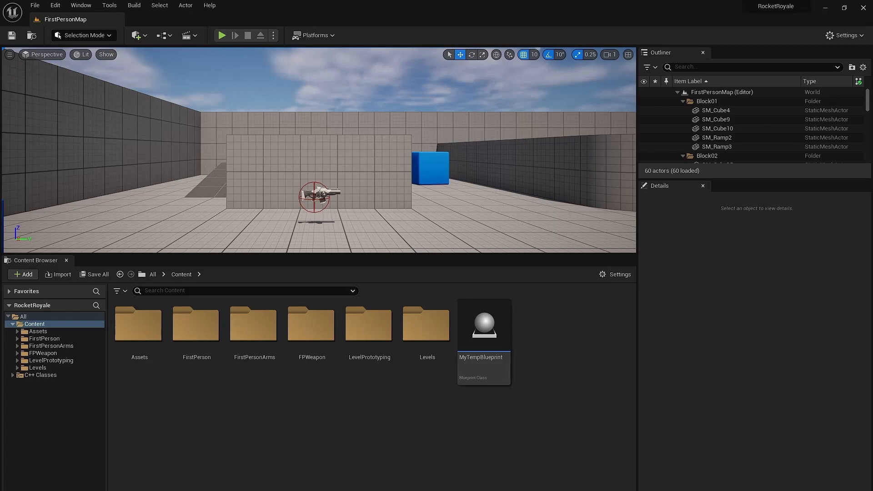
In full-screen P4V, expand rocket_rumble_sp24, select readme.txt, then minimize P4V.
left_click_drag(0, 59, 480, 1)
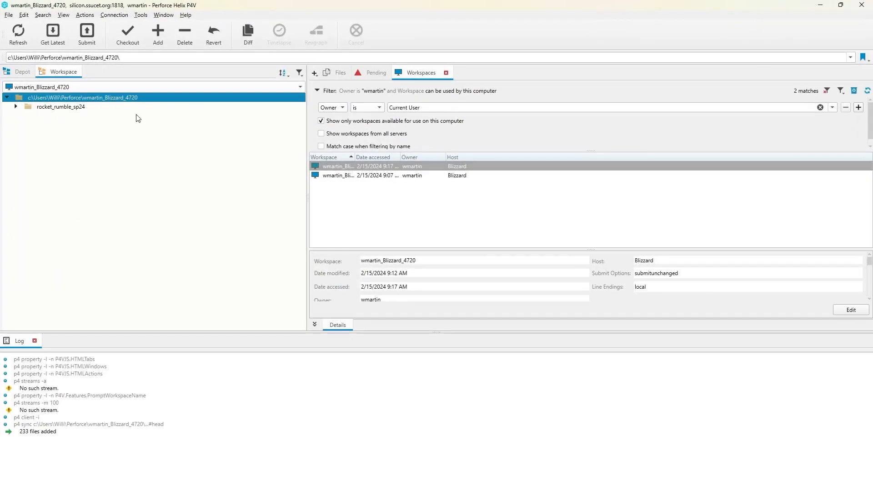
double_click(83, 107)
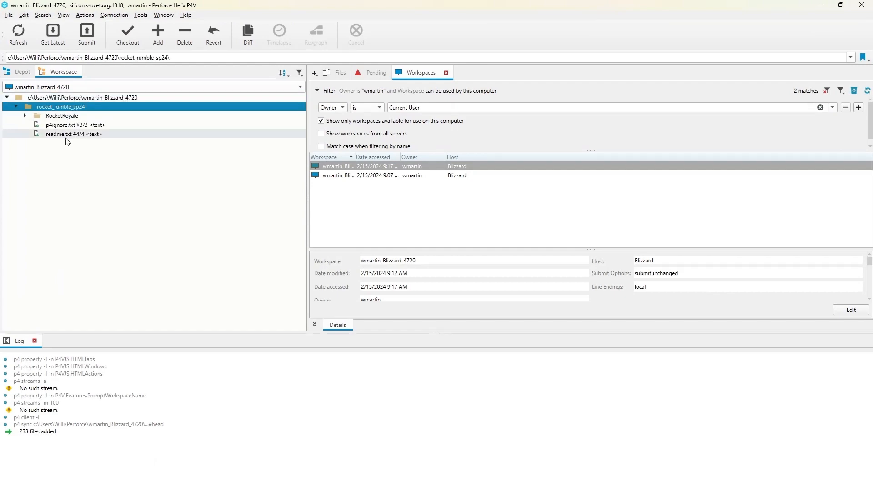
left_click(66, 136)
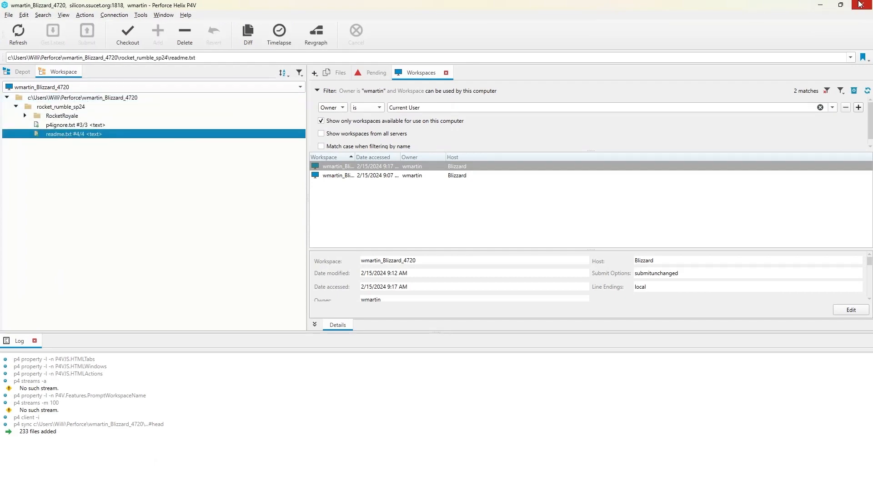
left_click(823, 6)
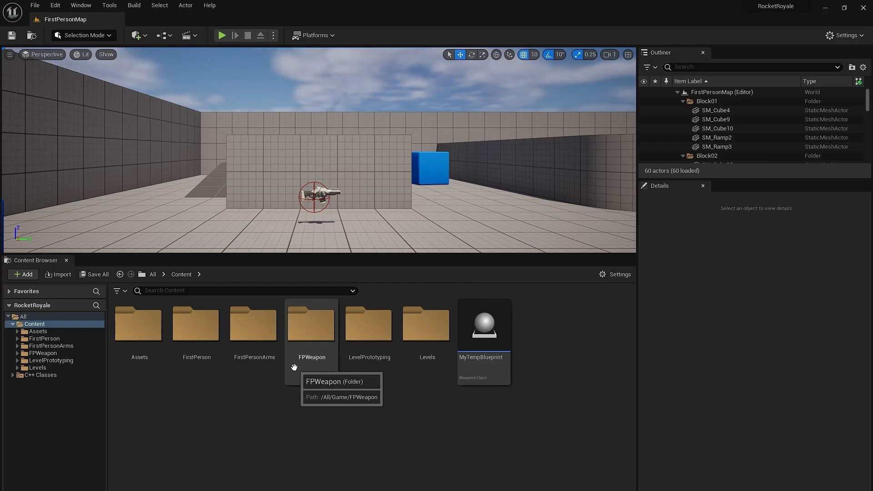
Create a child Blueprint of MyTempBlueprint named MyTempBlueprint_Child.
left_click(487, 365)
double_click(488, 364)
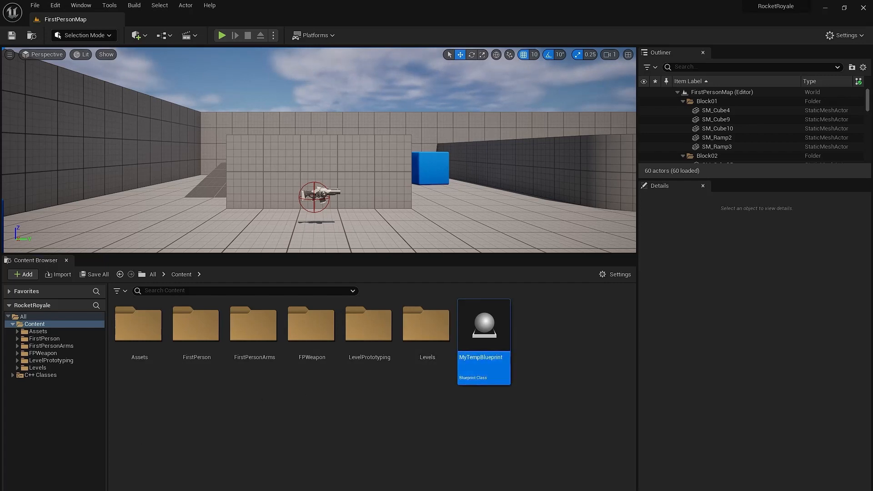
right_click(468, 349)
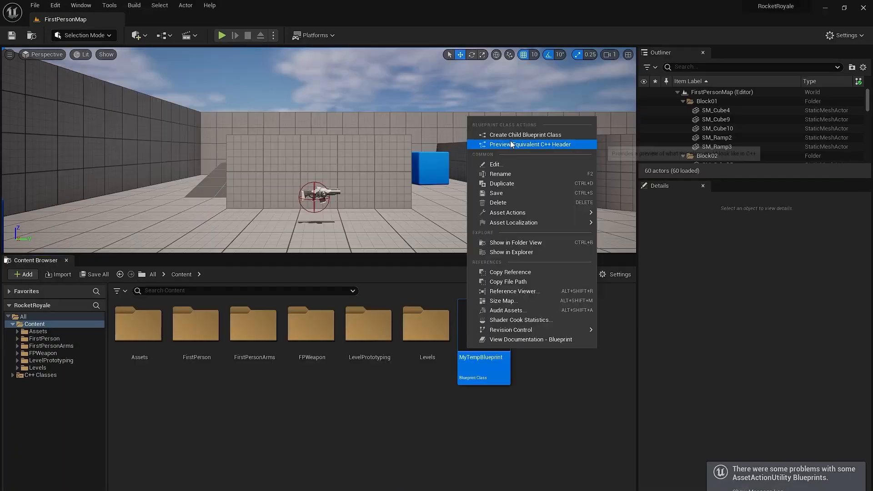
left_click(513, 137)
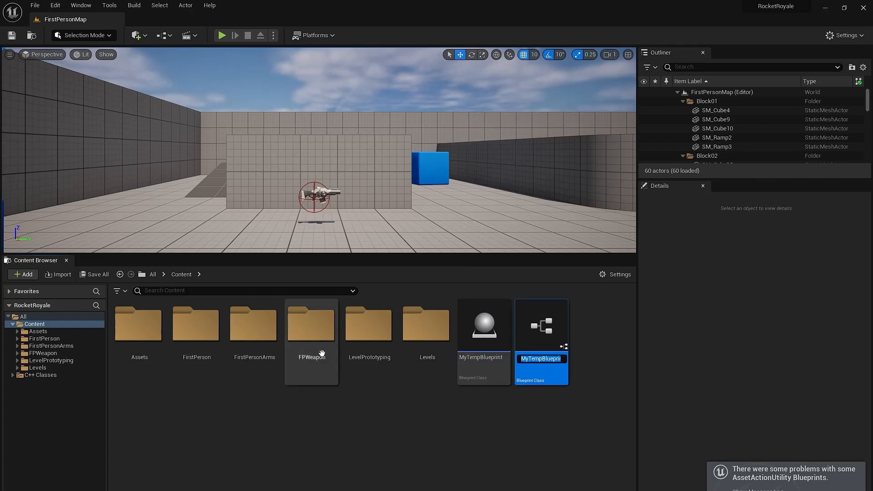
key("Return")
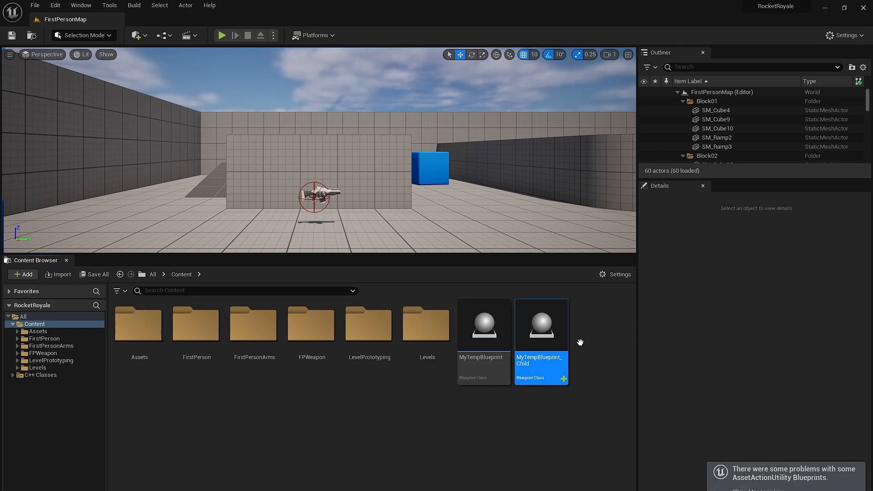
Confirm in View Changes that MyTempBlueprint_Child is in the default pending changelist.
left_click(842, 490)
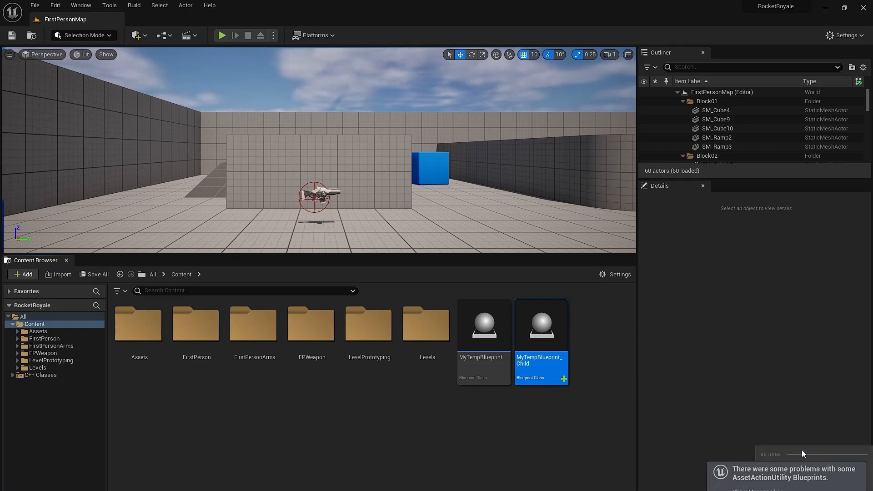
left_click(757, 490)
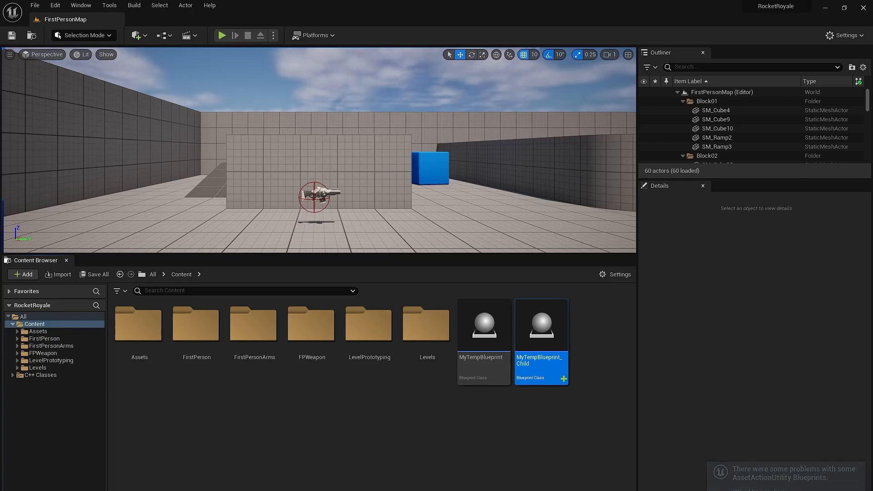
left_click(801, 490)
left_click(804, 465)
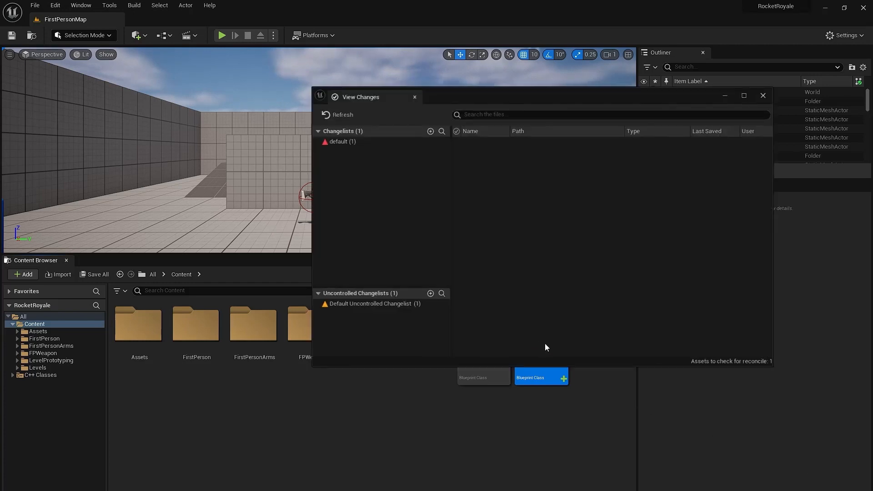
left_click(330, 142)
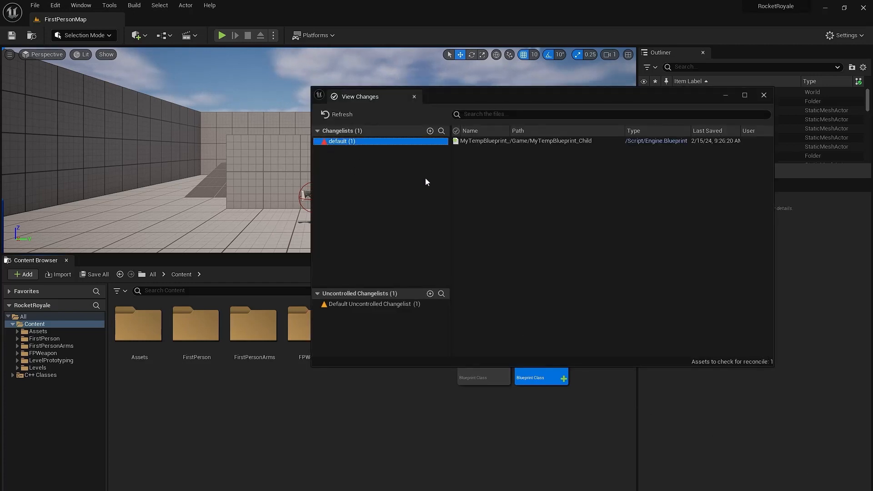
left_click(646, 138)
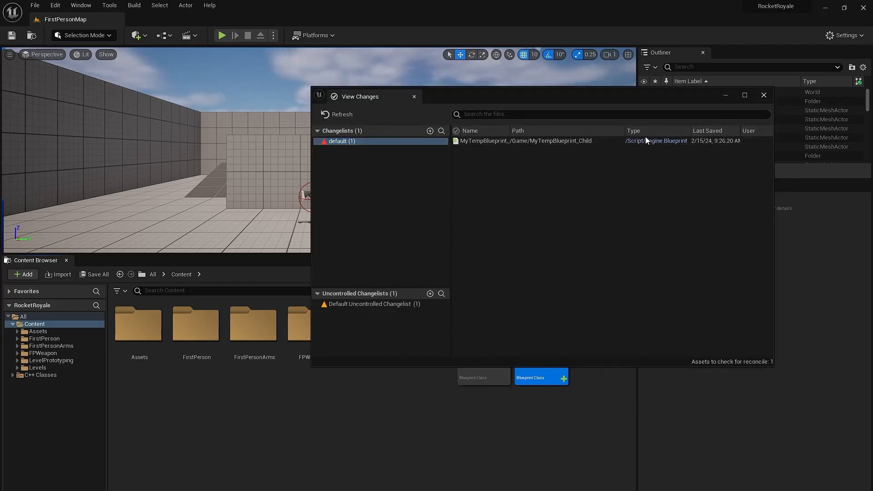
left_click(764, 95)
left_click(824, 490)
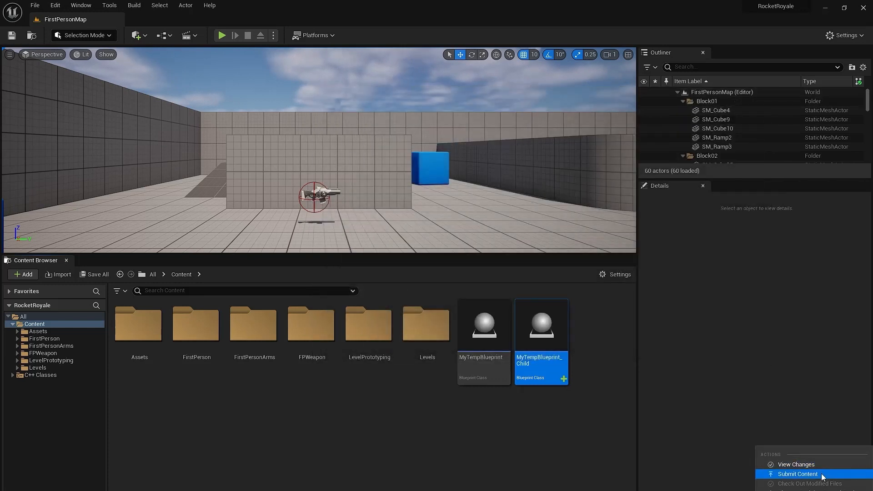
Submit MyTempBlueprint_Child as changelist 5444 described 'added my temp blueprint child'.
left_click(798, 474)
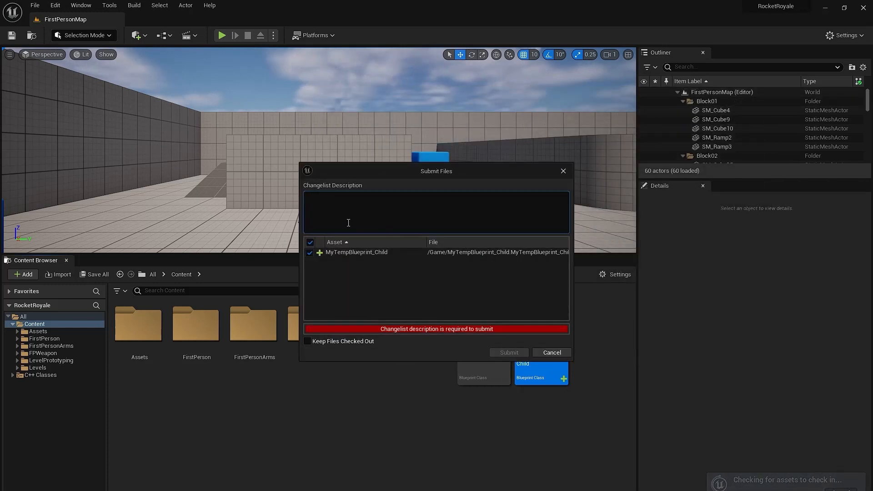
type(";a")
key("BackSpace")
key("BackSpace")
type("added ")
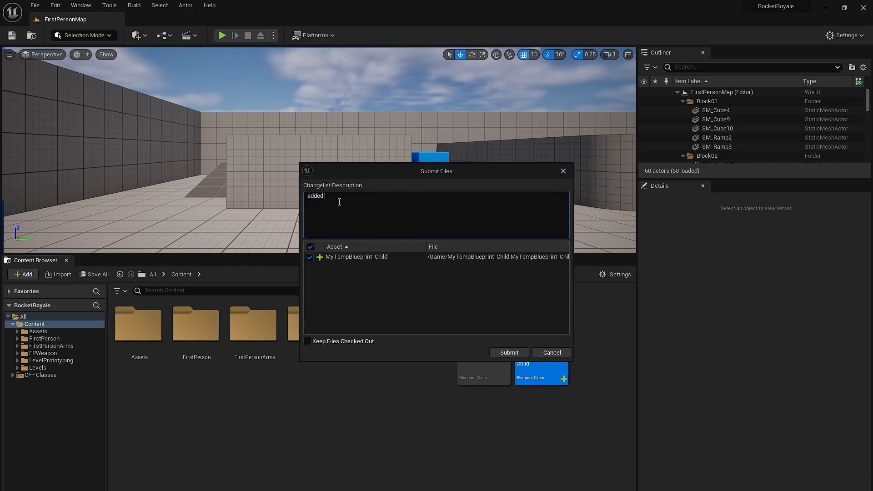
type("my temp blueprint child")
left_click(502, 352)
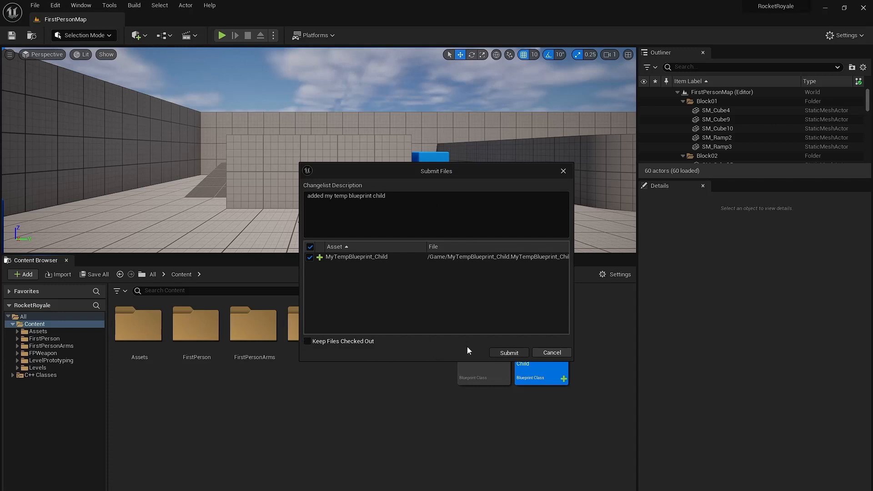
left_click(498, 352)
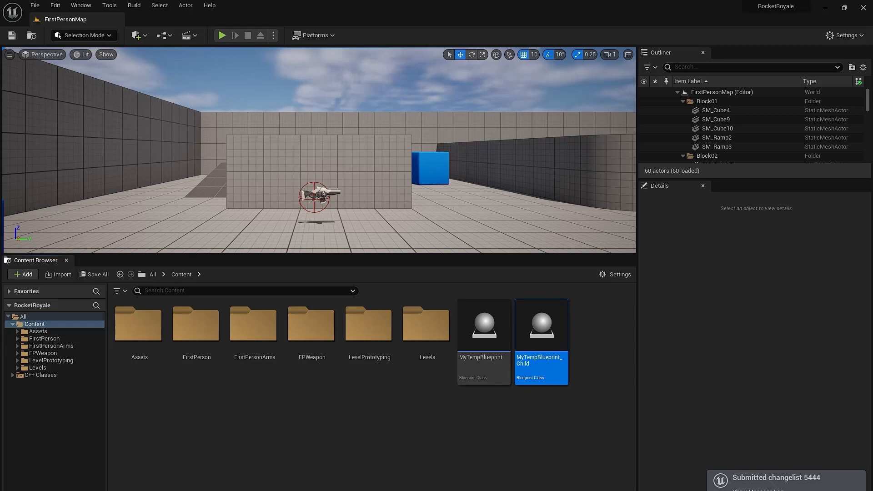
Open the workspace root's history in P4V, select changelist 5444, then return to Rider.
left_click_drag(422, 490, 461, 0)
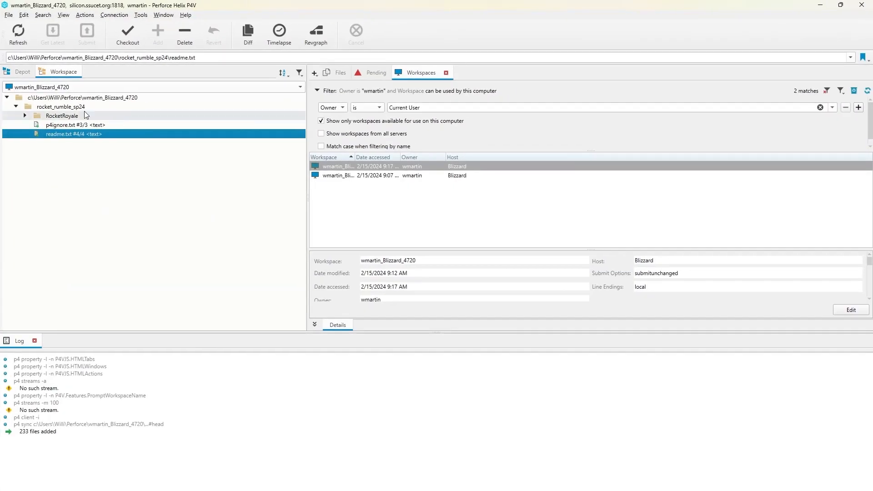
left_click(62, 106)
left_click(62, 98)
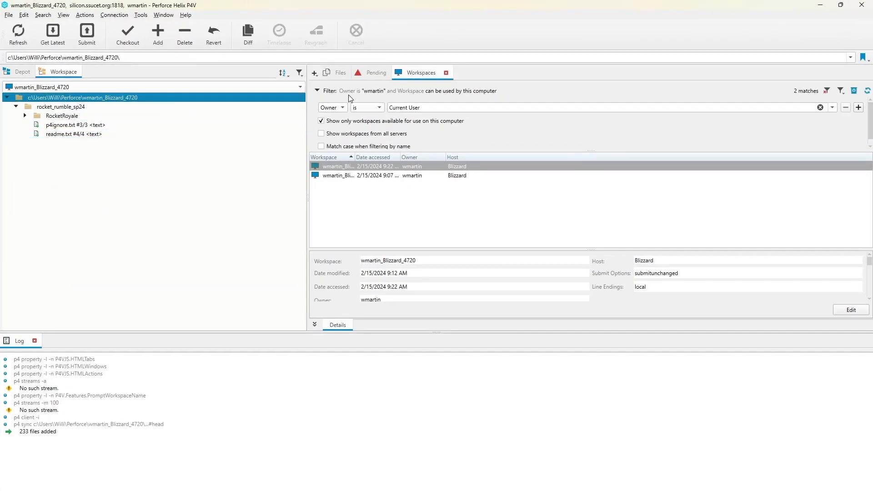
left_click(366, 74)
left_click(338, 74)
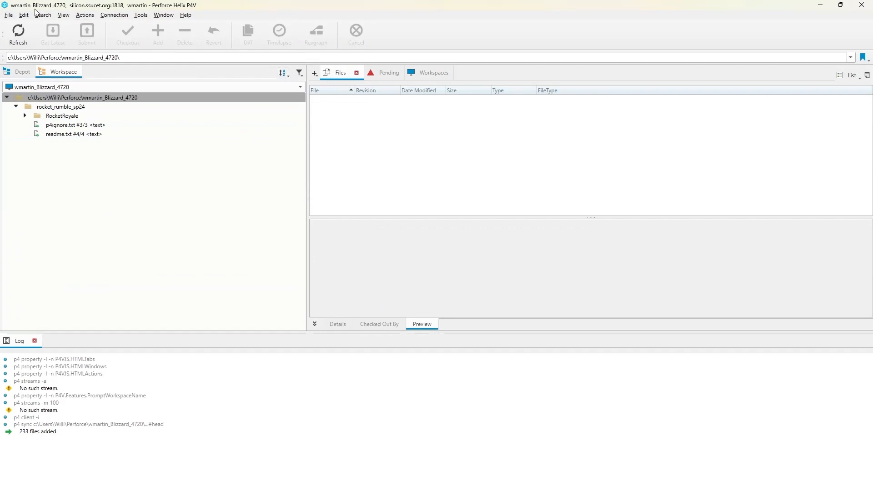
left_click(63, 15)
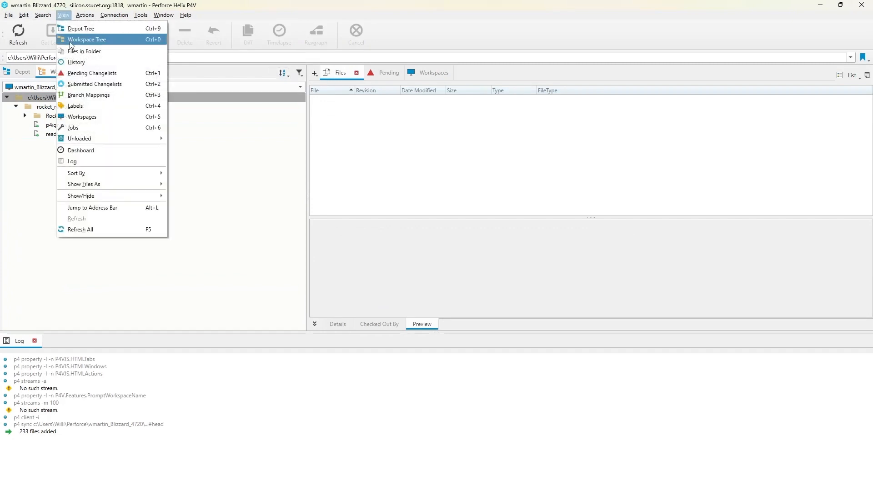
left_click(83, 62)
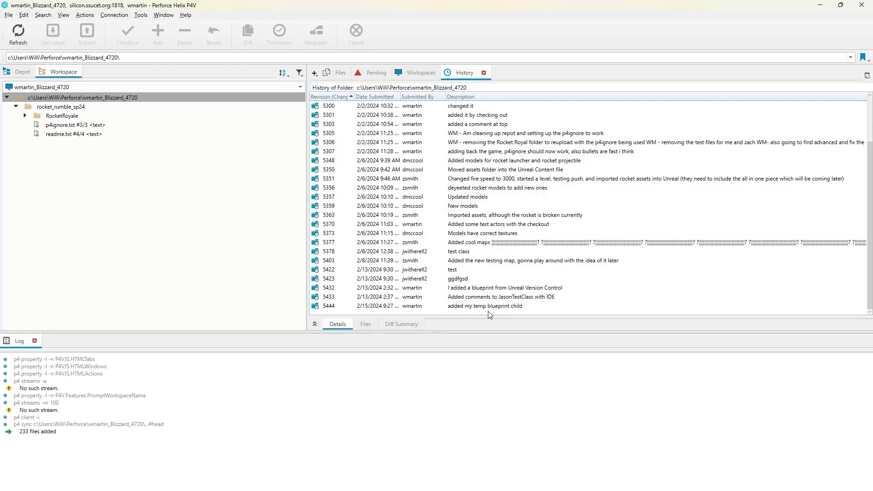
left_click(491, 308)
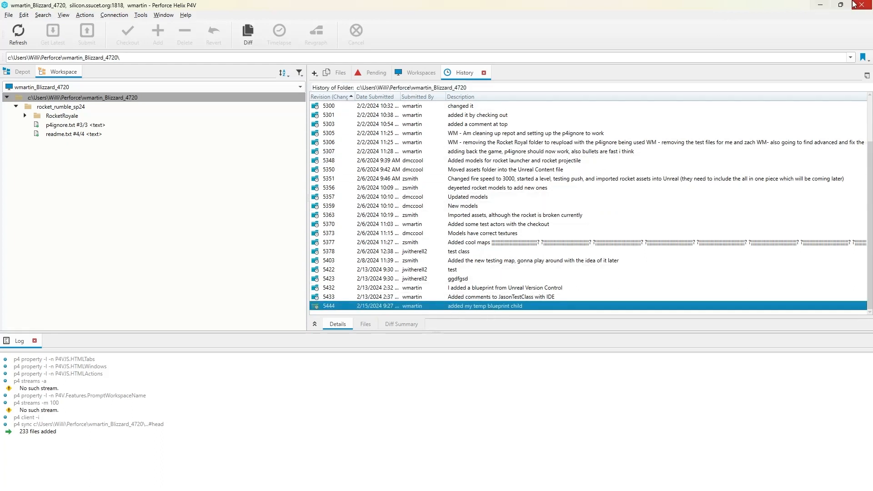
left_click(586, 490)
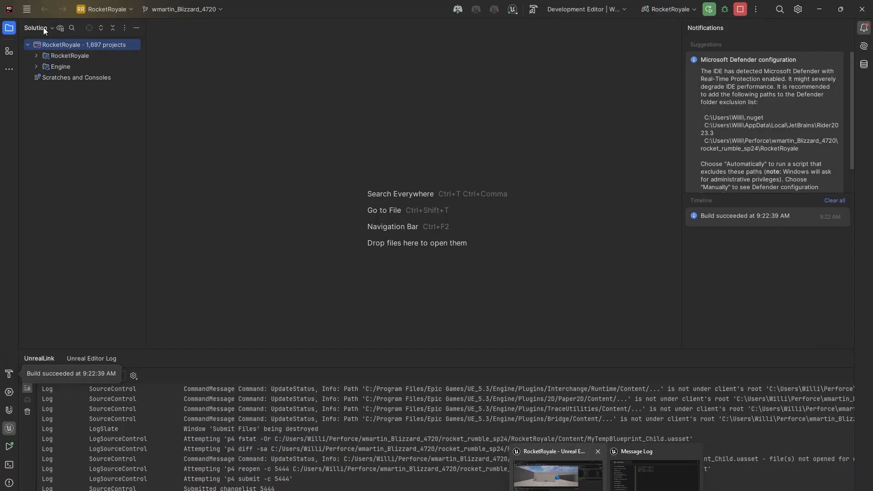
Open JasonTestClass.cpp from RocketRoyale > Source in the Solution tree.
left_click(36, 55)
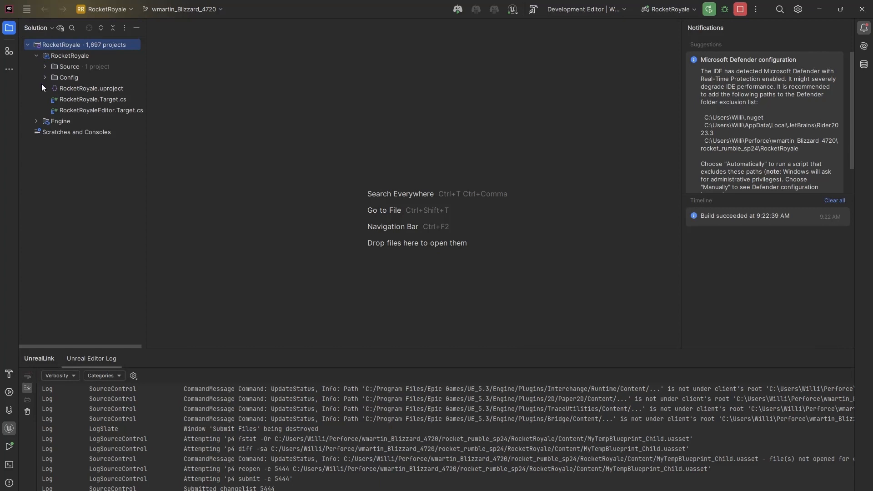
left_click(42, 84)
left_click(45, 67)
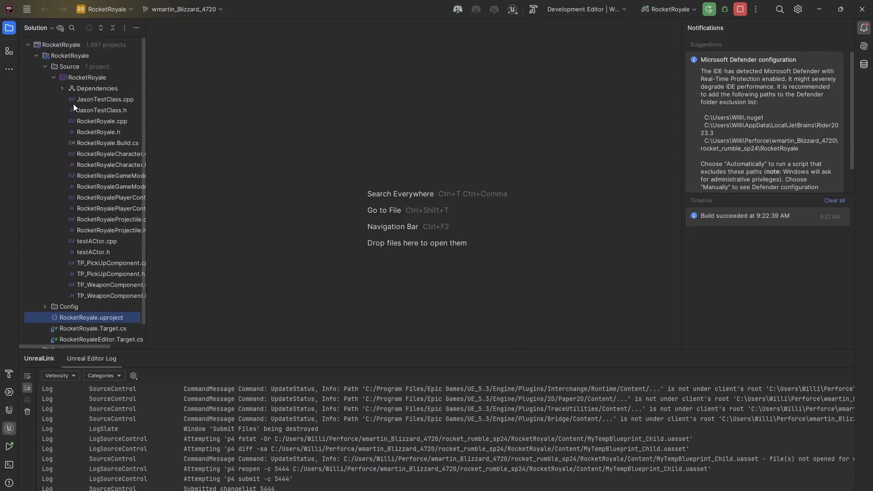
left_click(84, 121)
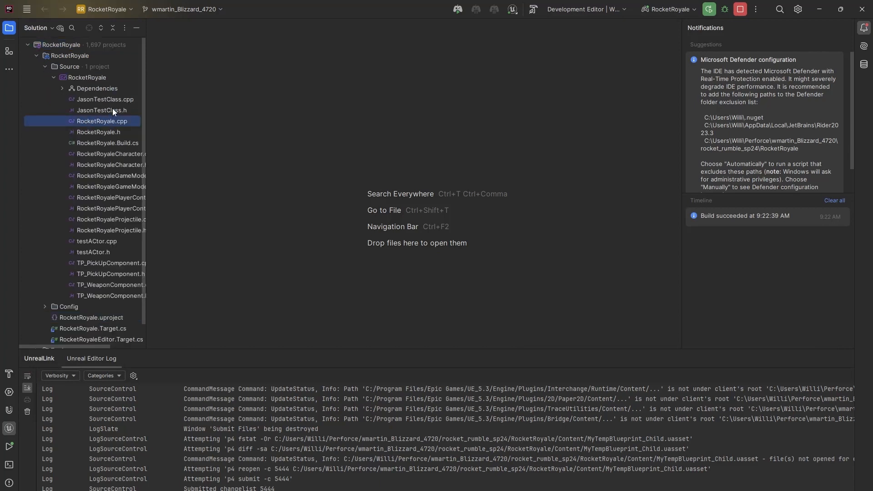
double_click(121, 100)
Add '//added an example comment' below the Tick function in JasonTestClass.cpp.
scroll(280, 251, "down", 2)
left_click(280, 251)
key("Return")
key("Return")
type("//addd")
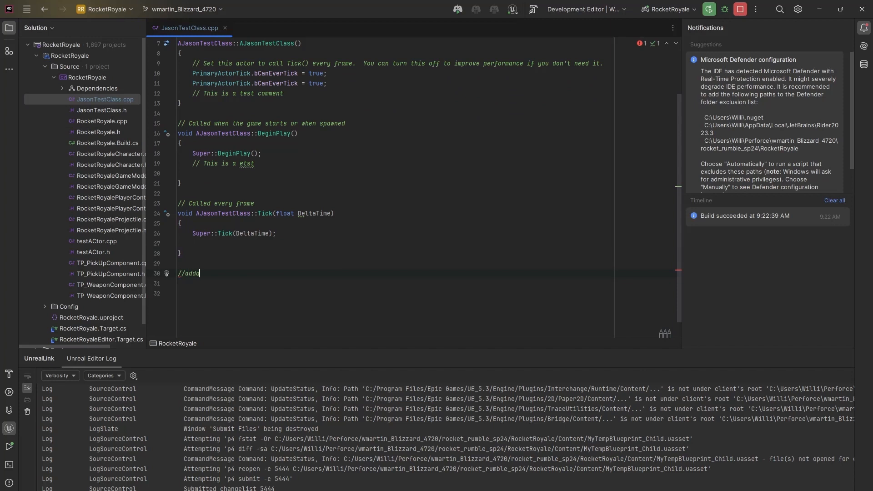
key("BackSpace")
type("ed an example comment")
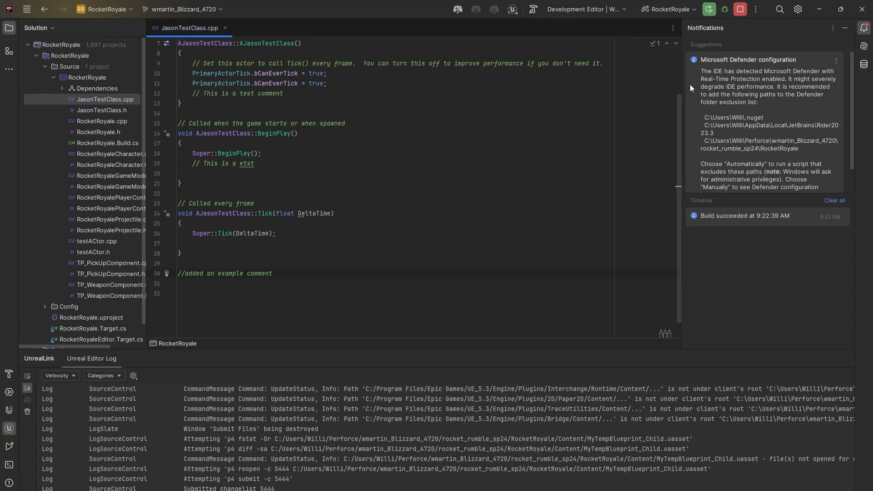
left_click(725, 323)
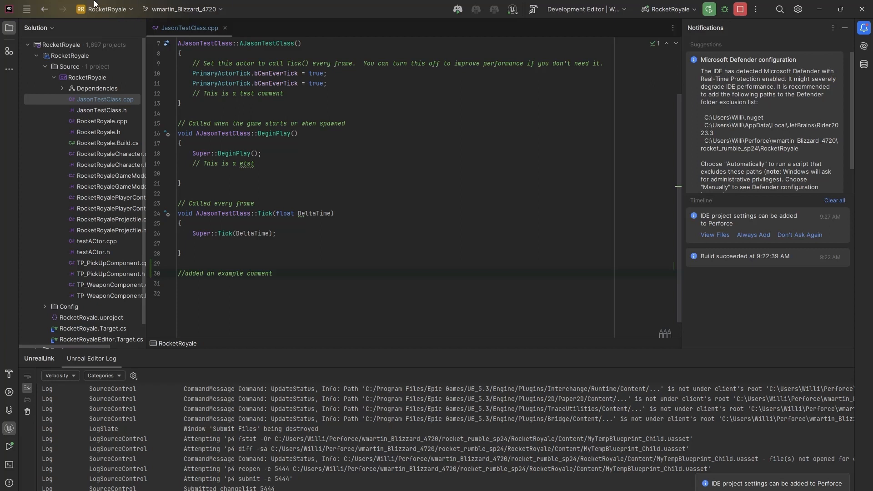
left_click(740, 12)
left_click(171, 9)
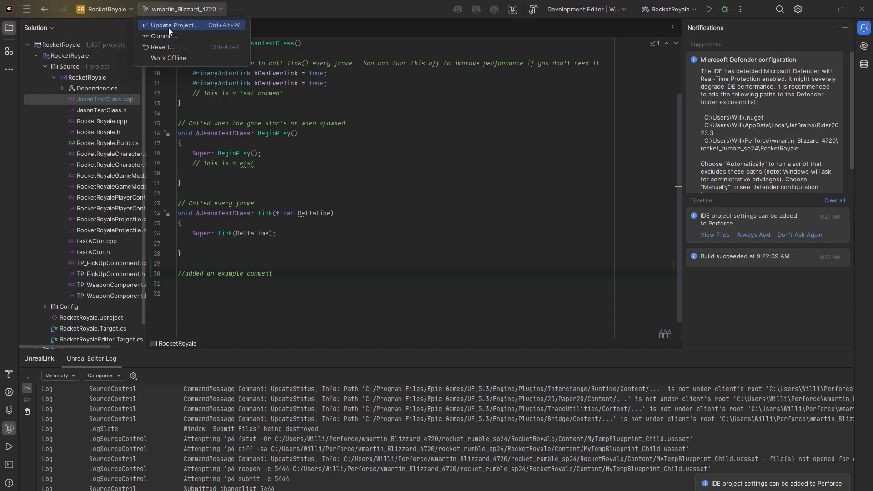
left_click(206, 26)
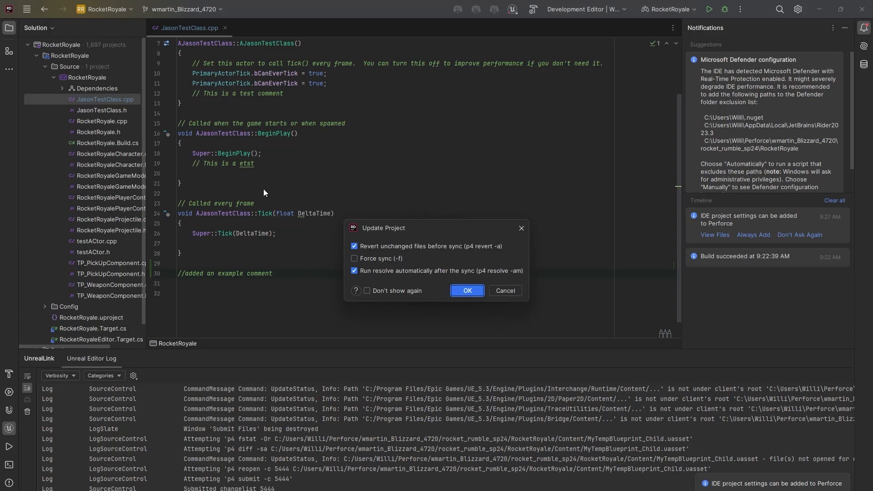
left_click(363, 248)
left_click(353, 258)
left_click(506, 291)
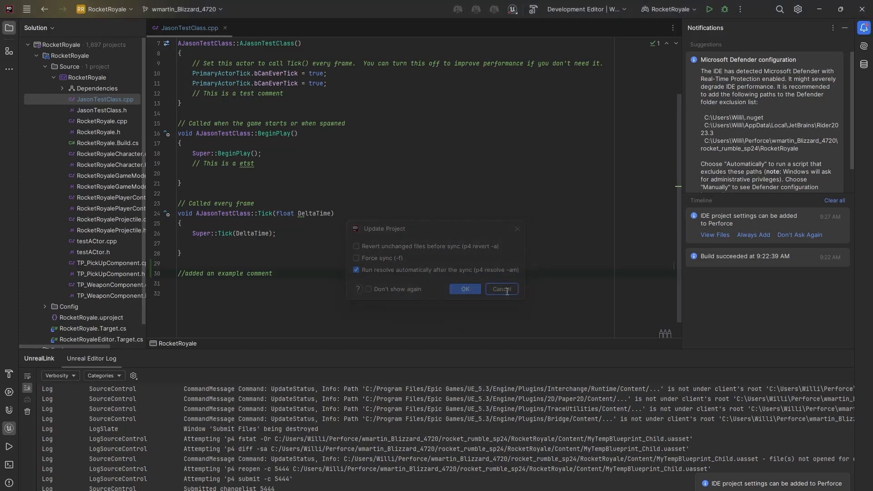
Open the Commit dialog and review the changed and unversioned files, keeping only JasonTestClass.cpp.
left_click(163, 11)
left_click(176, 36)
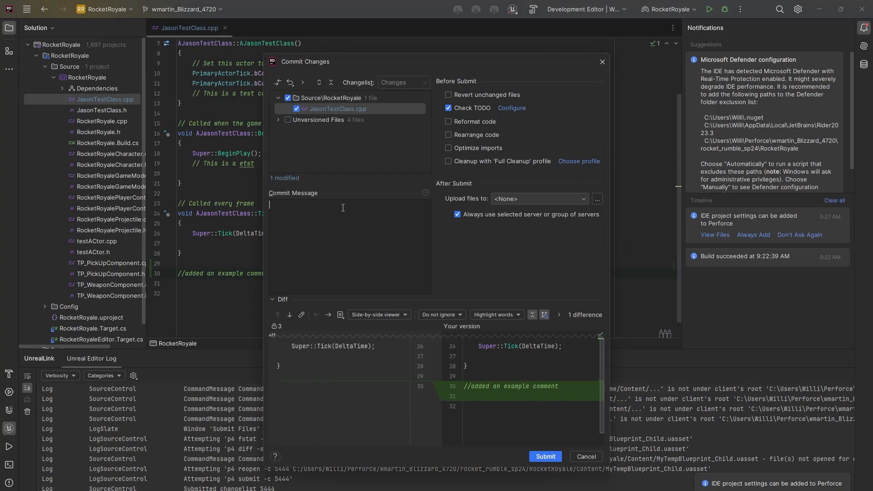
left_click(277, 120)
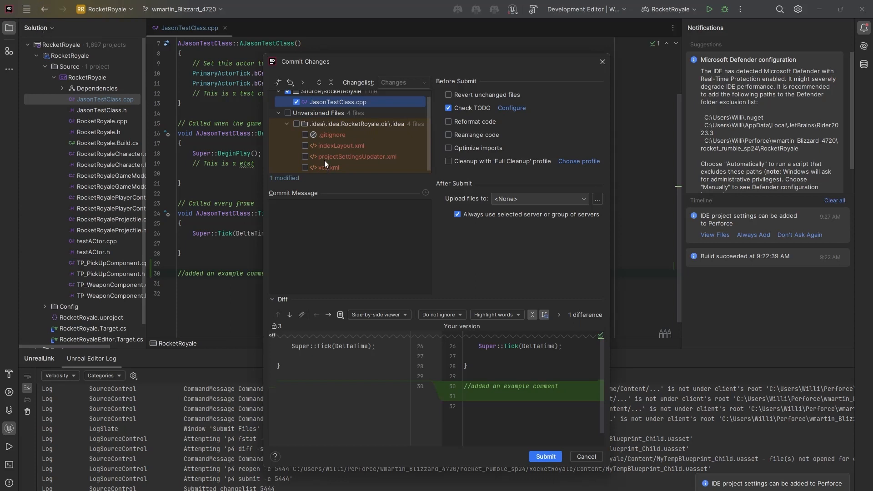
scroll(337, 153, "up", 1)
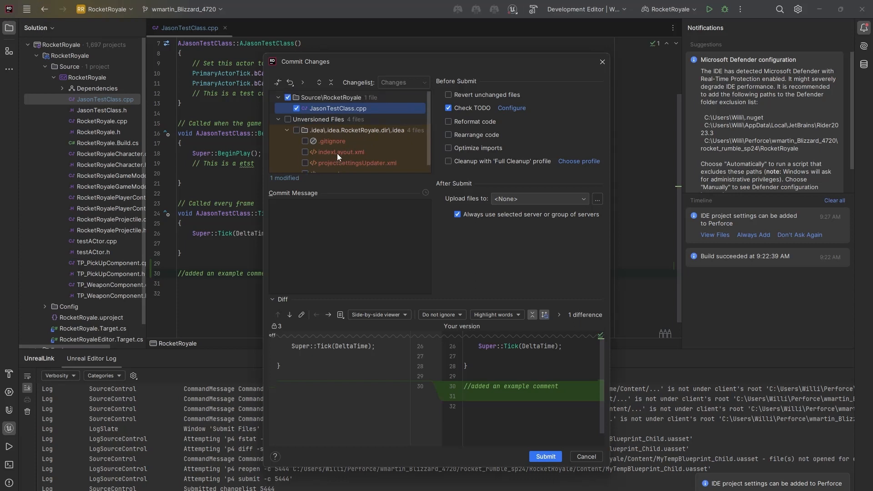
left_click(278, 120)
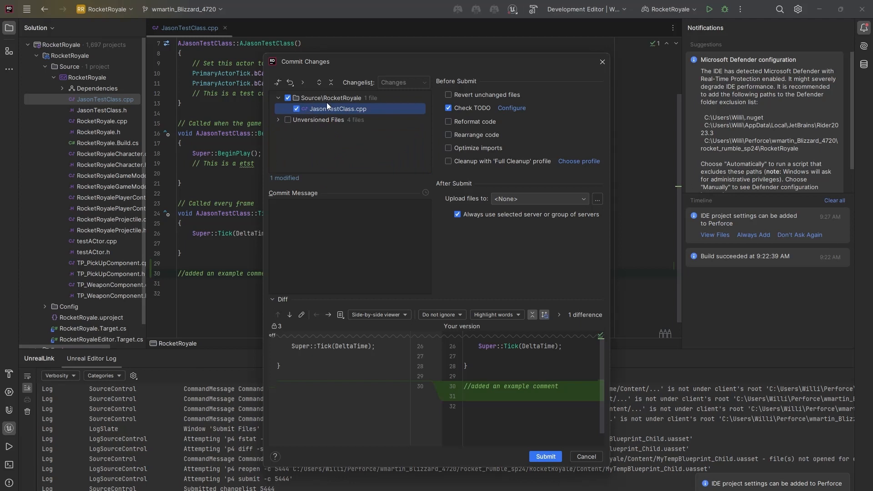
scroll(500, 397, "down", 1)
scroll(499, 396, "up", 1)
scroll(499, 392, "down", 1)
scroll(494, 387, "up", 1)
scroll(490, 385, "down", 1)
scroll(489, 384, "down", 1)
scroll(486, 385, "up", 1)
scroll(484, 385, "down", 1)
scroll(484, 385, "up", 1)
Enter the commit message 'added a comment at the bottom' and submit it to Perforce.
left_click(354, 235)
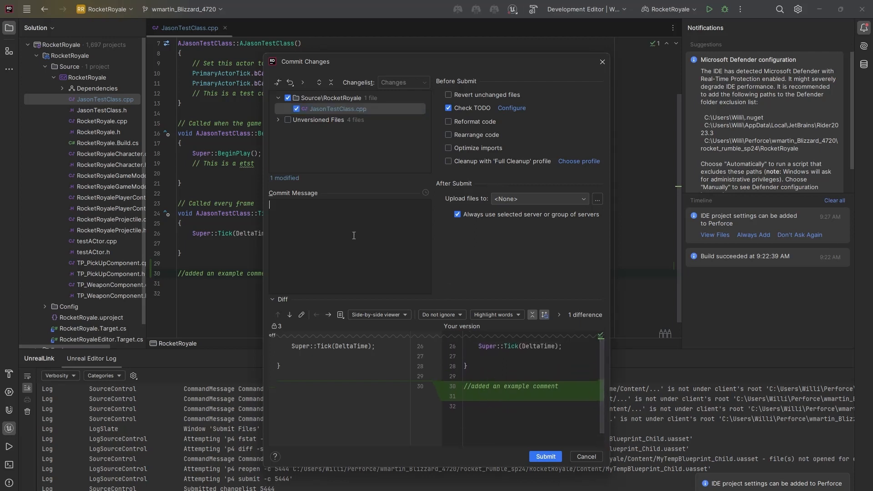
type("added a comment at the bottom")
left_click(517, 200)
left_click(516, 201)
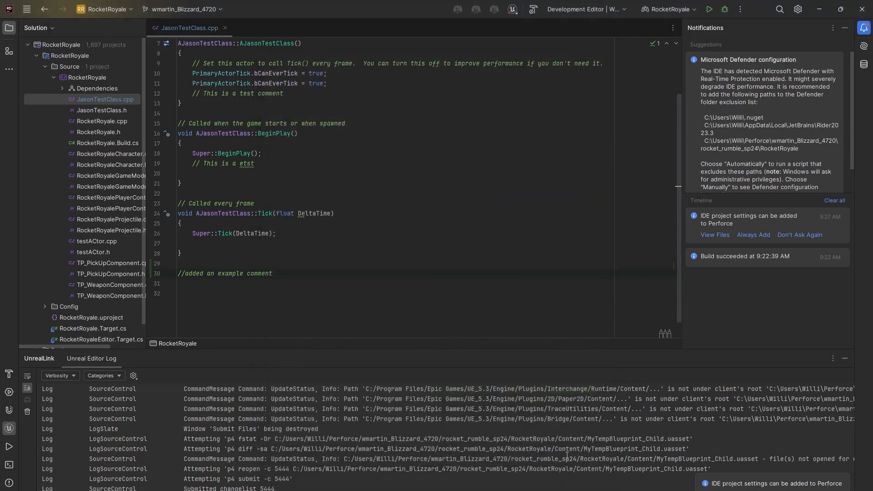
mouse_move(556, 490)
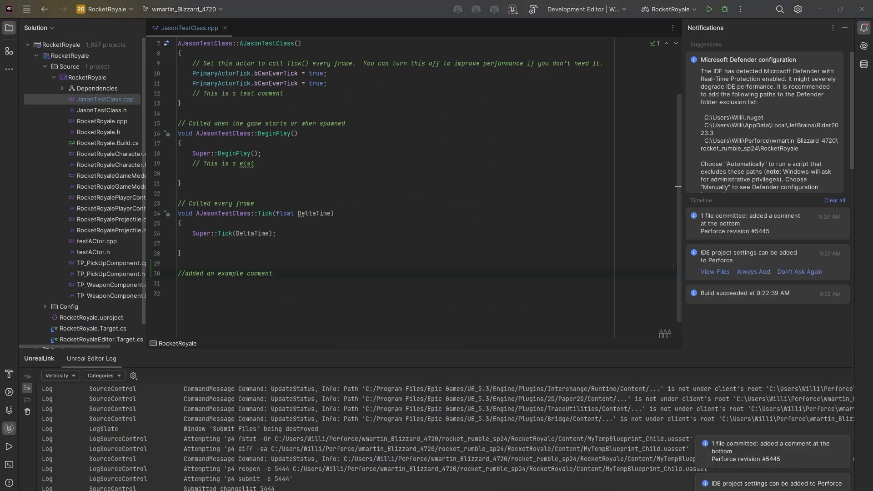
In P4V, refresh the History, select changelist 5445, then return to Rider.
left_click(556, 490)
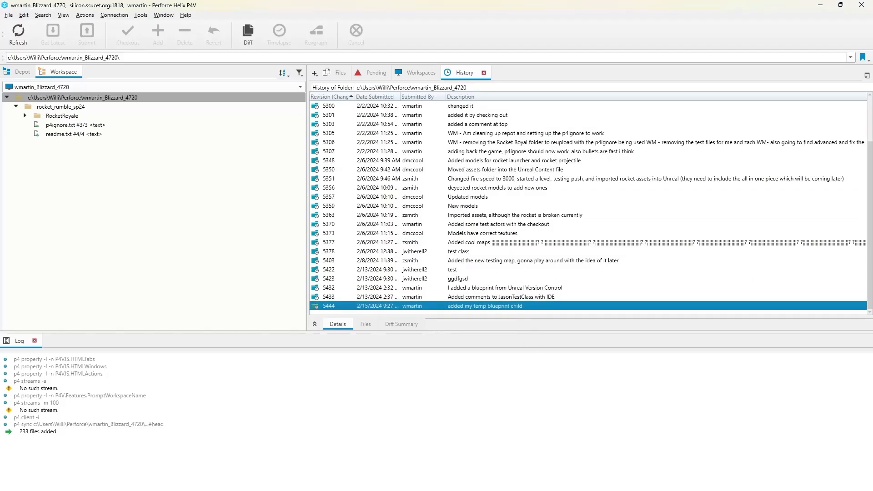
left_click(24, 38)
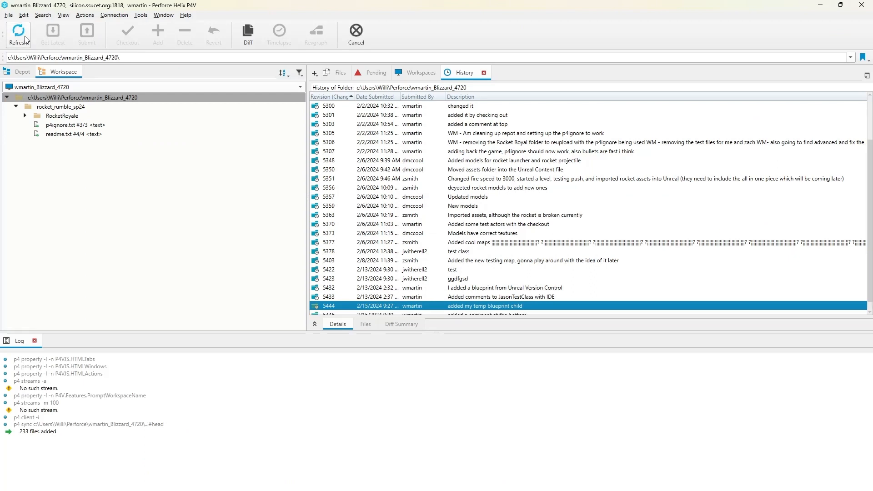
scroll(517, 265, "down", 1)
left_click(495, 306)
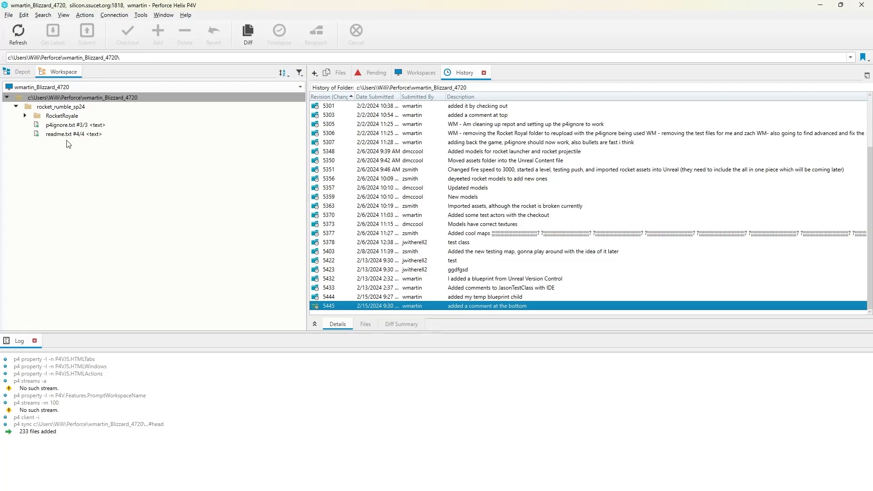
key("alt+Tab")
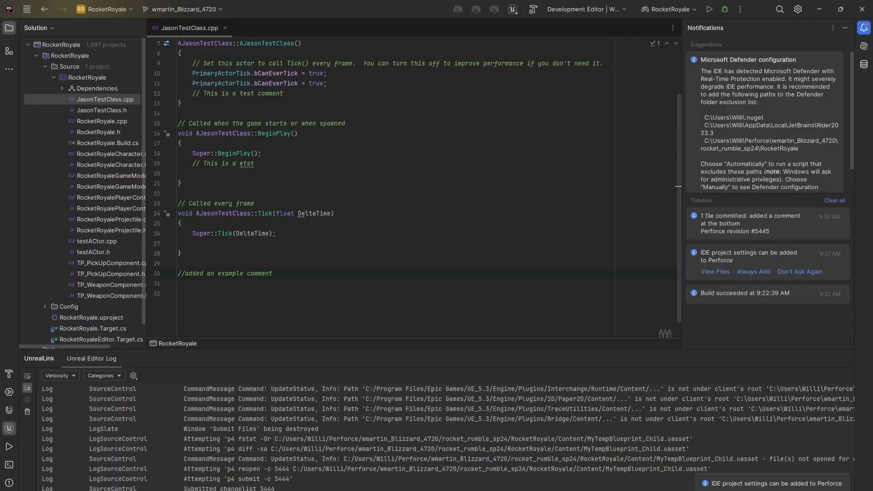
left_click(248, 254)
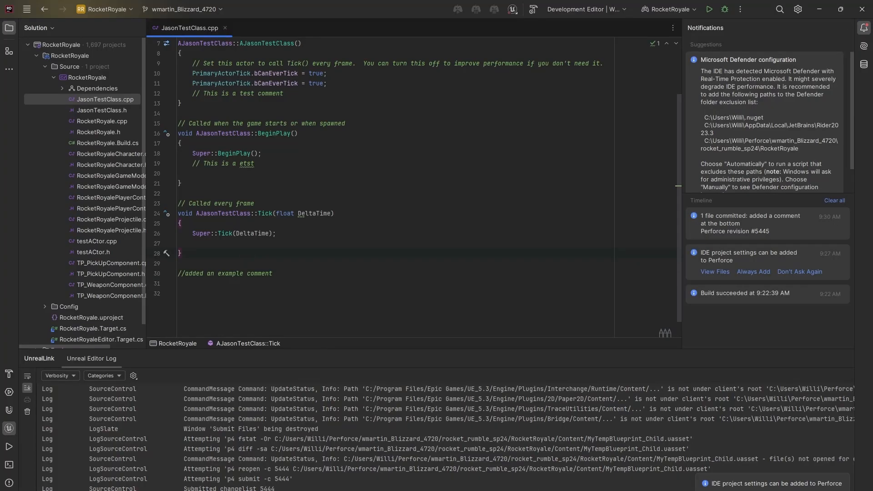
mouse_move(576, 490)
mouse_move(537, 490)
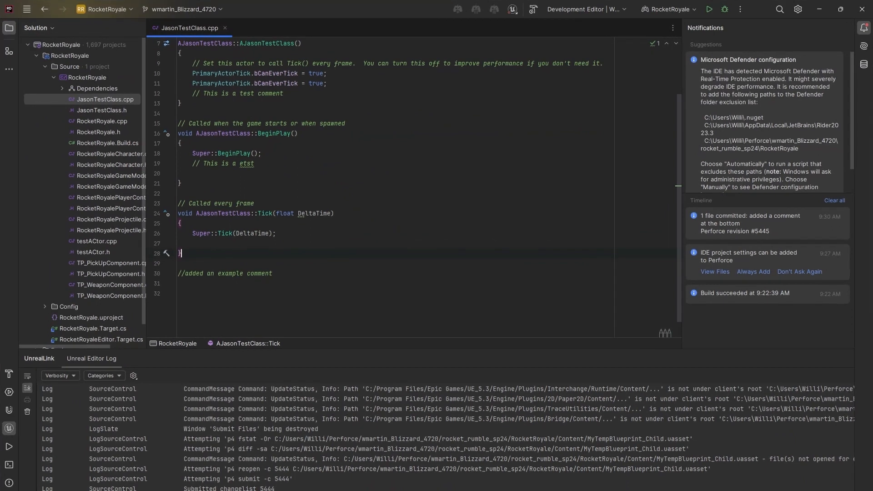
Add a //changelist comment line at the end of JasonTestClass.cpp.
left_click(282, 272)
key("Return")
type("//changelist")
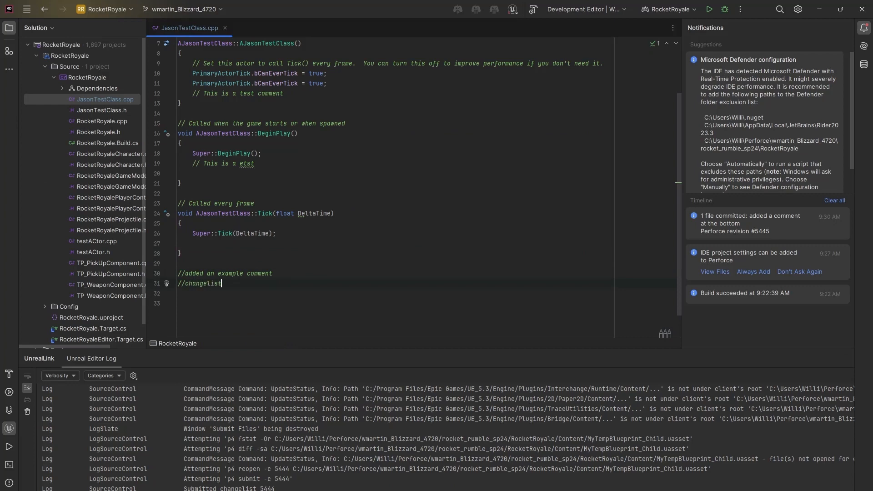
Open JasonTestClass.h and add a '// check' comment below the Tick declaration.
double_click(111, 113)
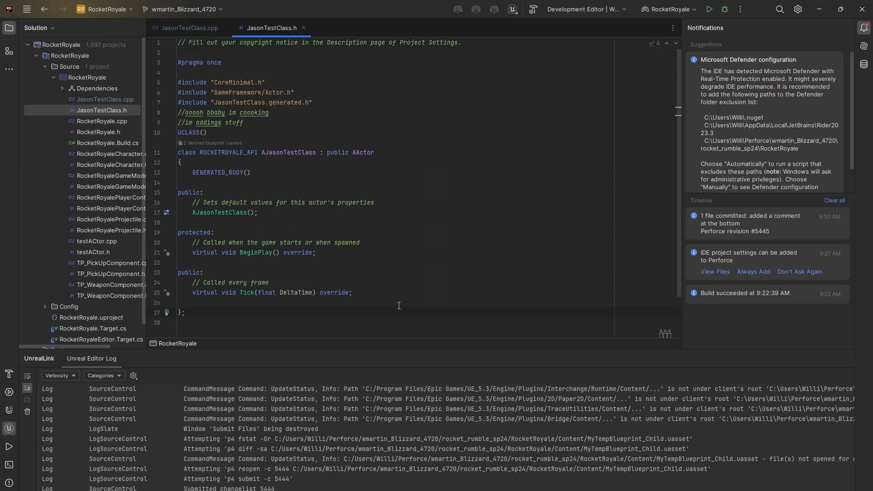
left_click(398, 304)
type("//")
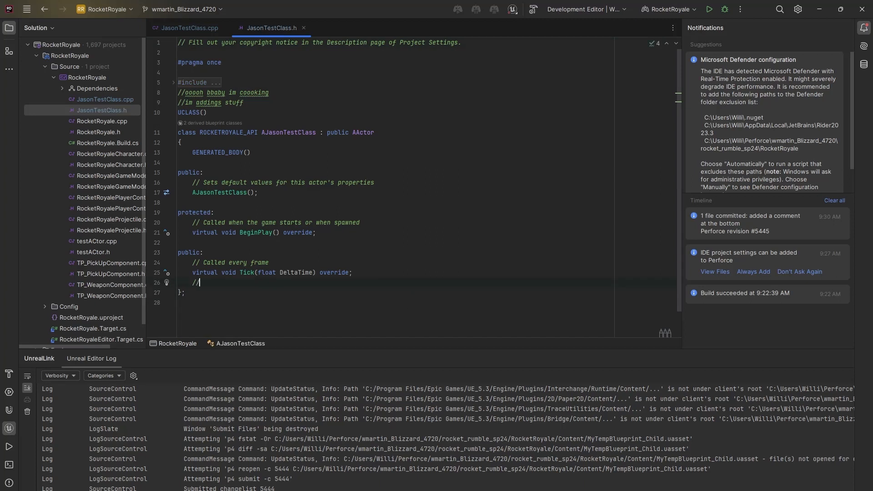
type(" chest")
key("BackSpace")
key("BackSpace")
type("ck")
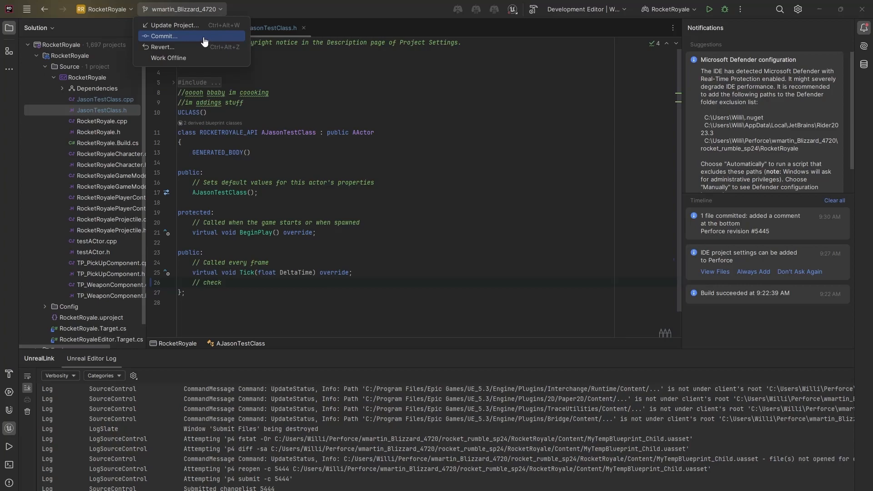
Leave the VCS menu and bring Perforce P4V to the front.
key("Down")
key("Down")
key("alt+Tab")
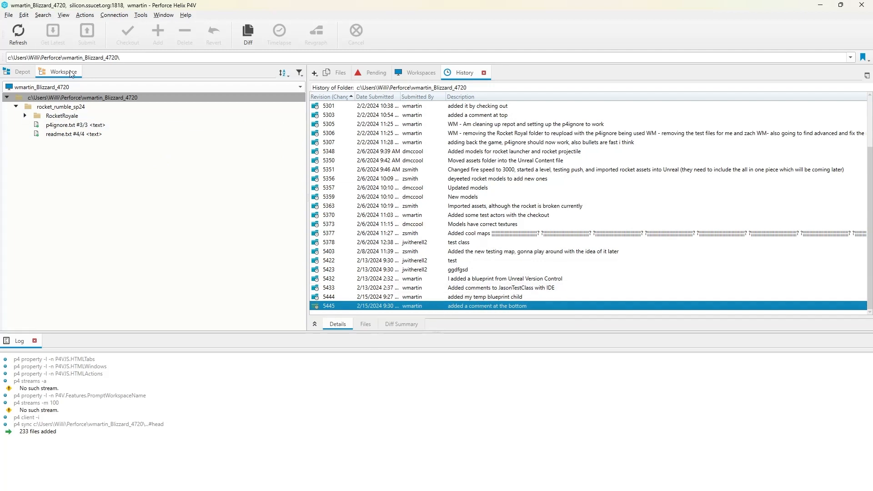
Browse history changelists 5422 through 5444, then right-click changelist 5445 and return to Rider.
left_click(449, 262)
left_click(452, 271)
left_click(455, 285)
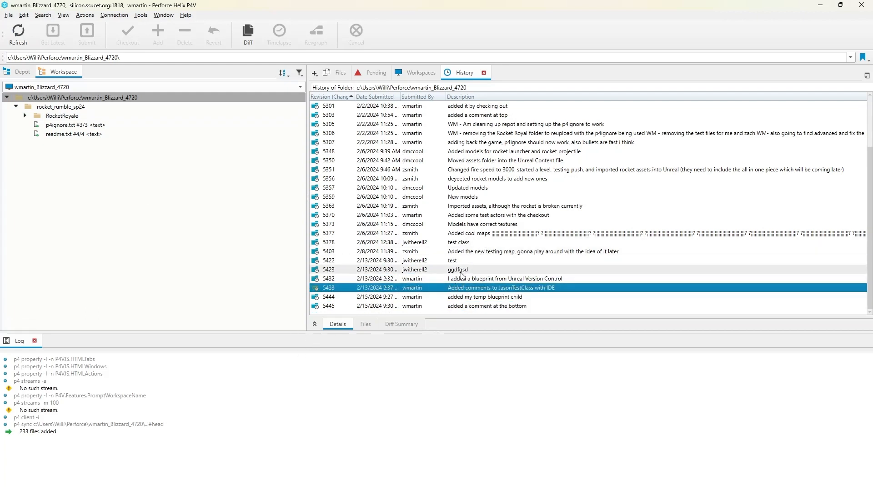
left_click(457, 270)
left_click(460, 278)
left_click(465, 296)
left_click(467, 290)
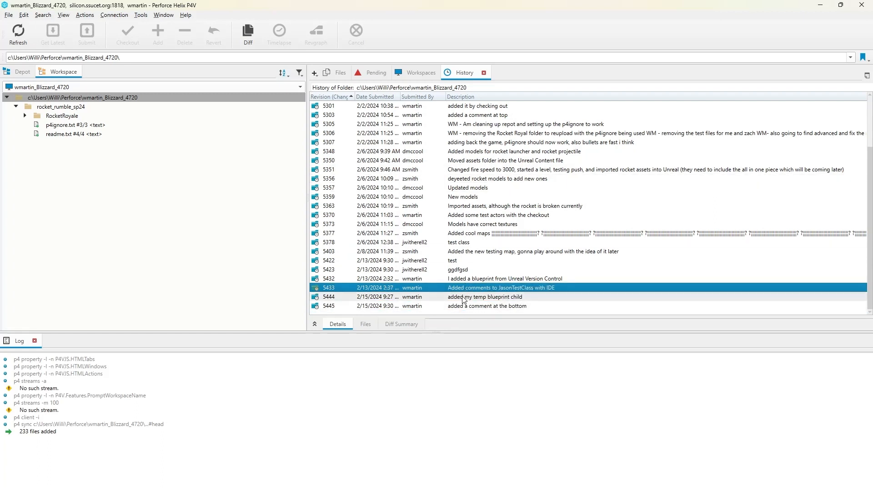
left_click(473, 306)
right_click(473, 306)
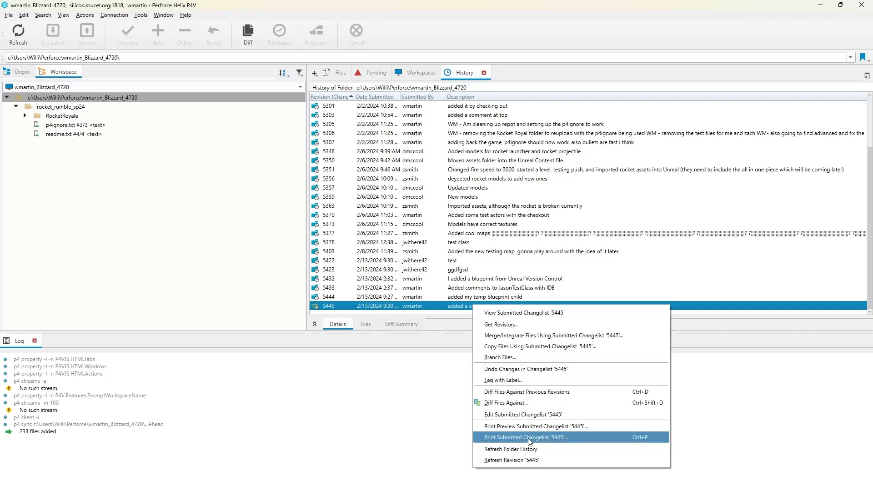
key("alt+Tab")
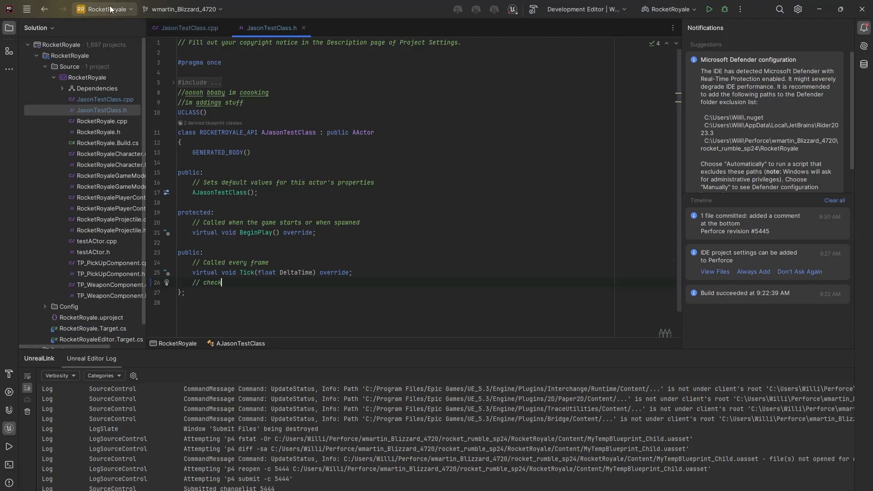
left_click(180, 10)
left_click(157, 34)
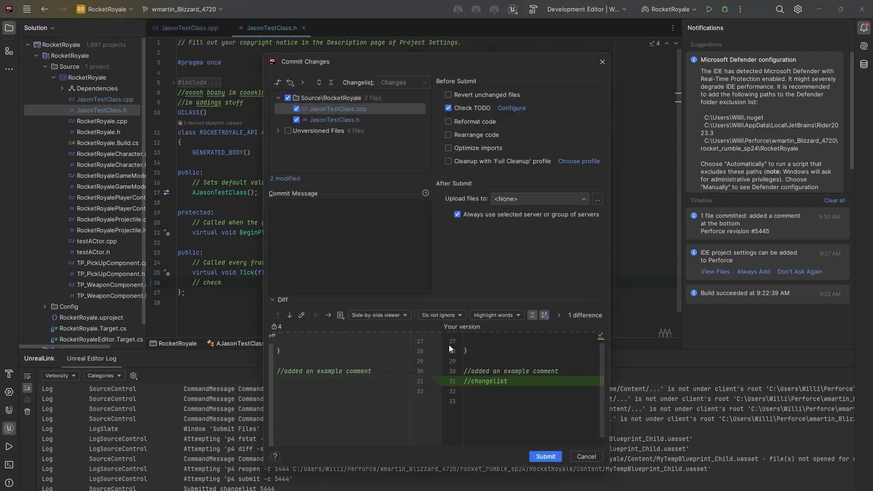
left_click(324, 119)
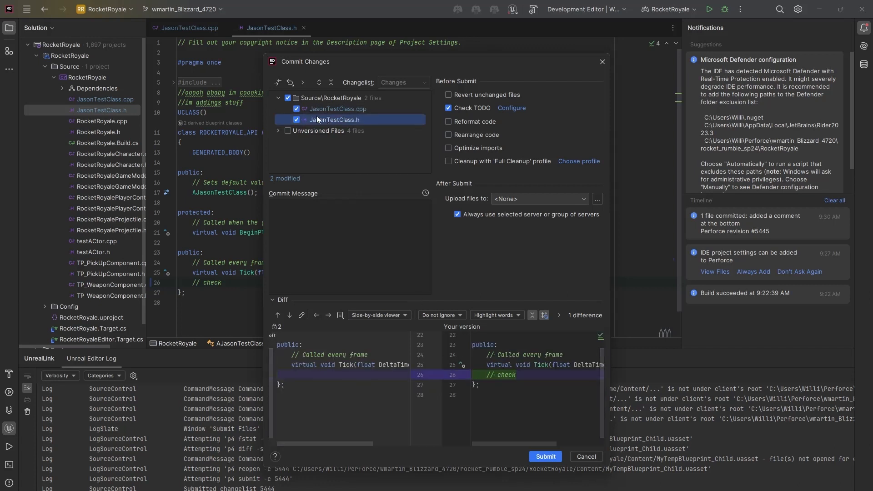
left_click(297, 120)
left_click(333, 108)
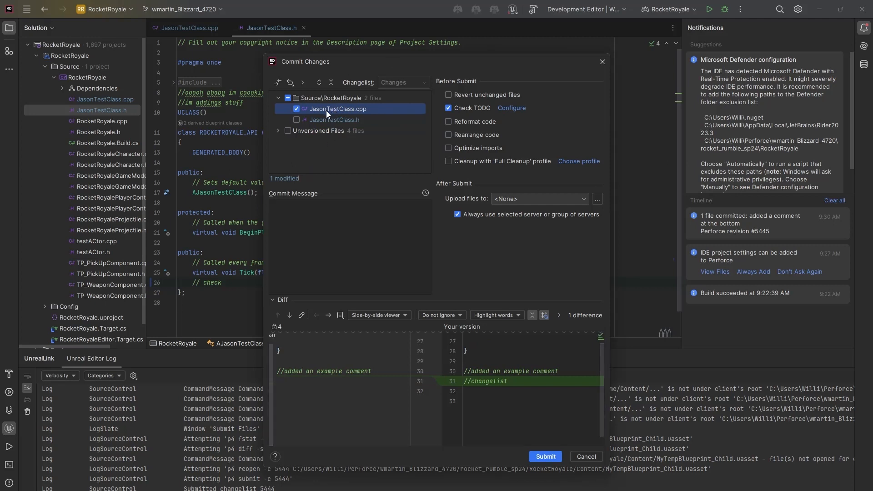
left_click(312, 120)
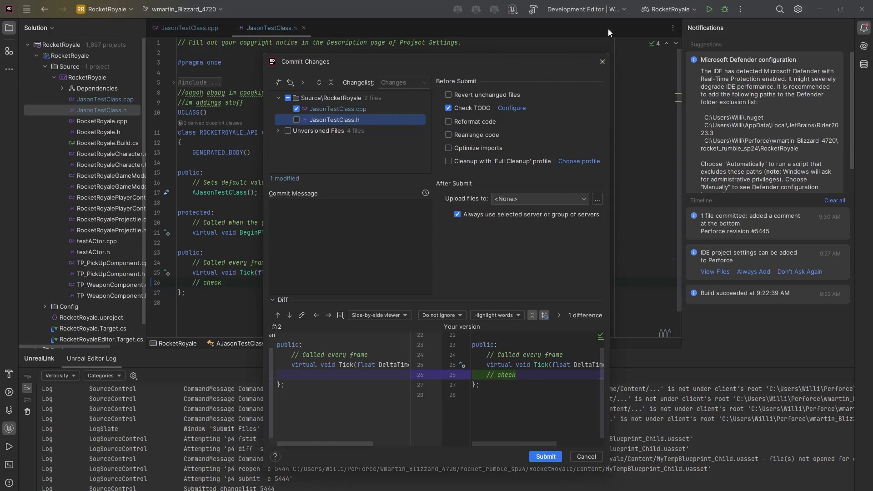
left_click(604, 62)
left_click(182, 9)
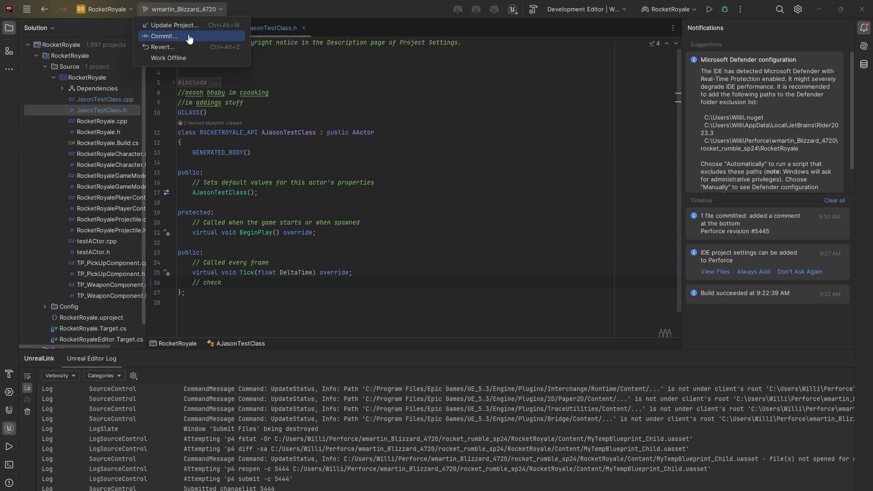
Update the project from Perforce, cancel the Commit dialog, then open the Revert Changes list.
left_click(192, 26)
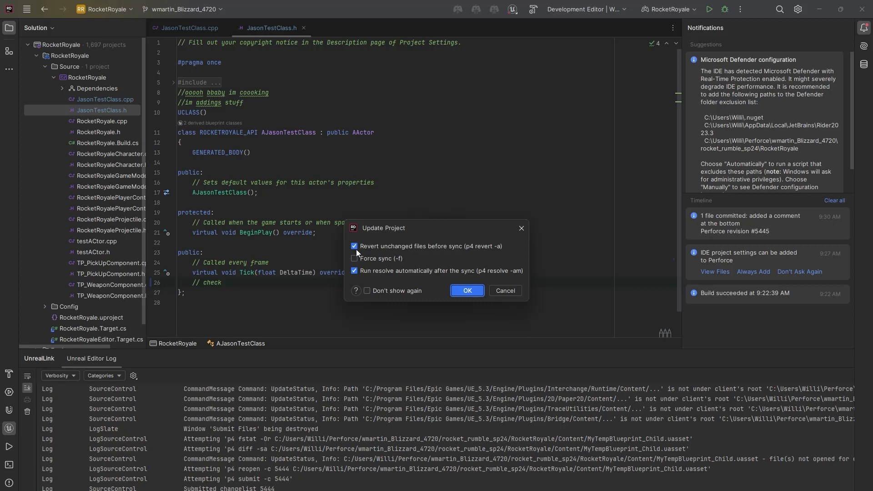
left_click(462, 291)
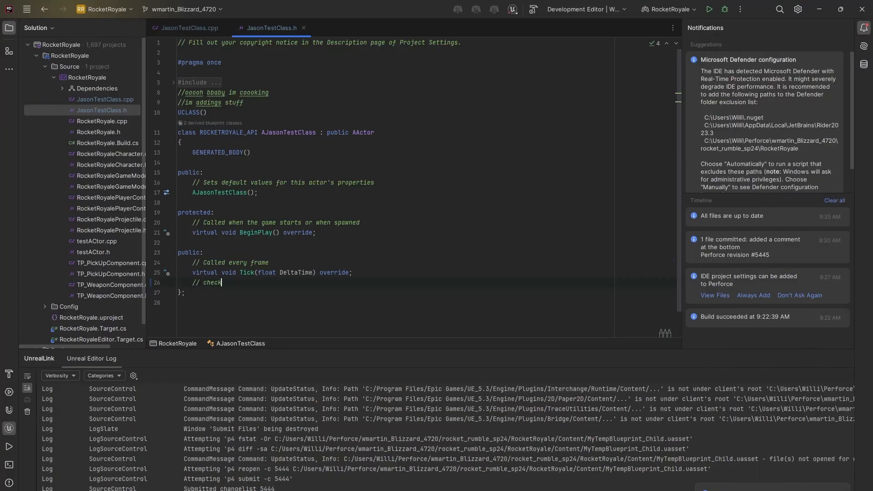
left_click(159, 10)
left_click(168, 35)
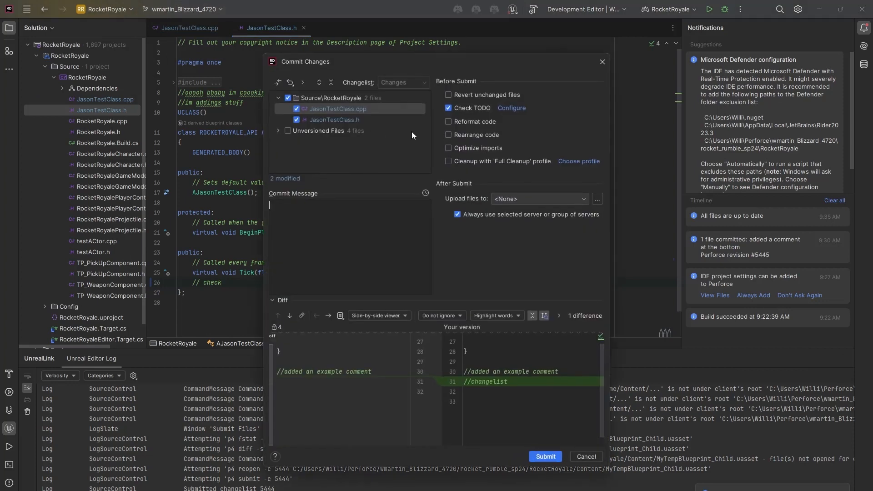
left_click(601, 63)
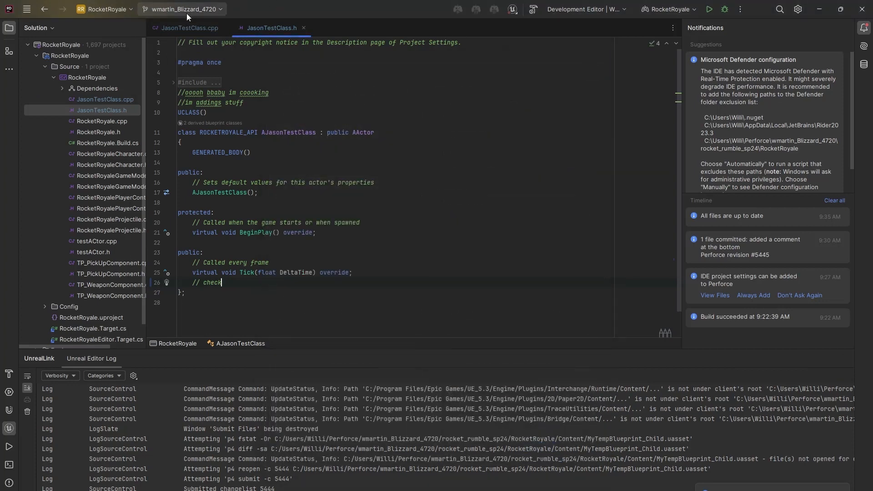
left_click(186, 11)
left_click(195, 48)
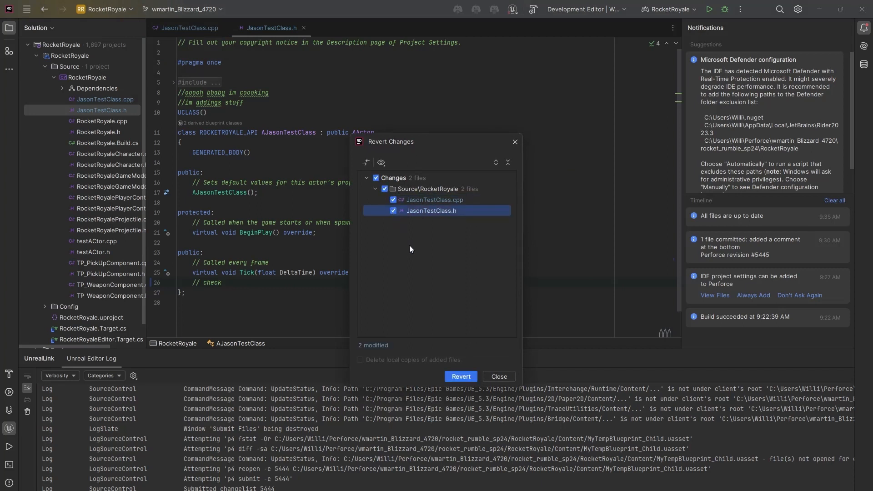
Close the Revert Changes dialog without reverting, then switch to Perforce P4V.
left_click(498, 378)
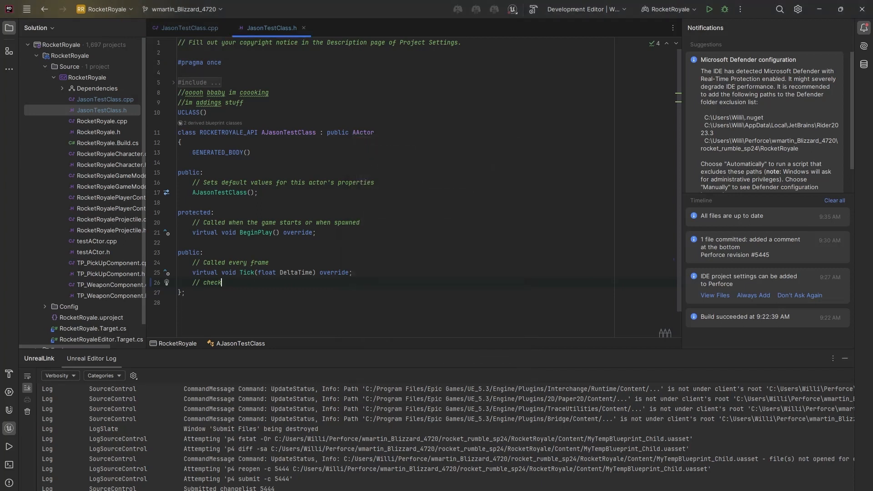
key("alt+Tab")
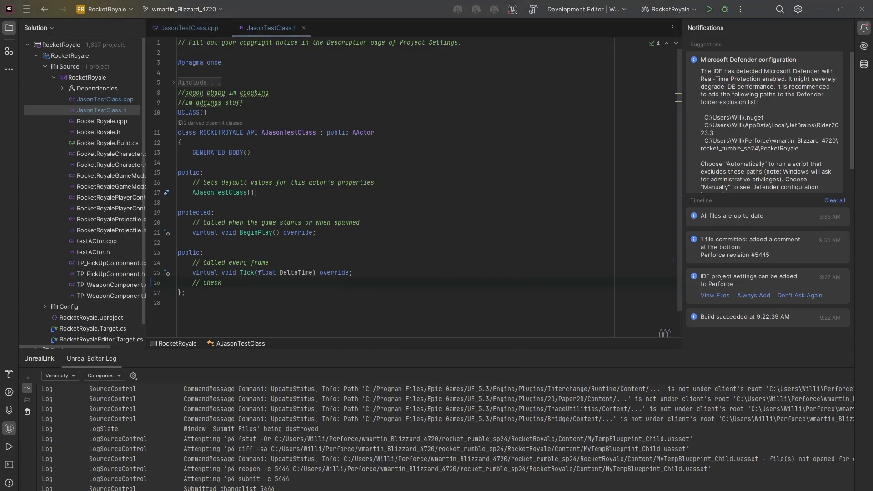
key("alt+Tab")
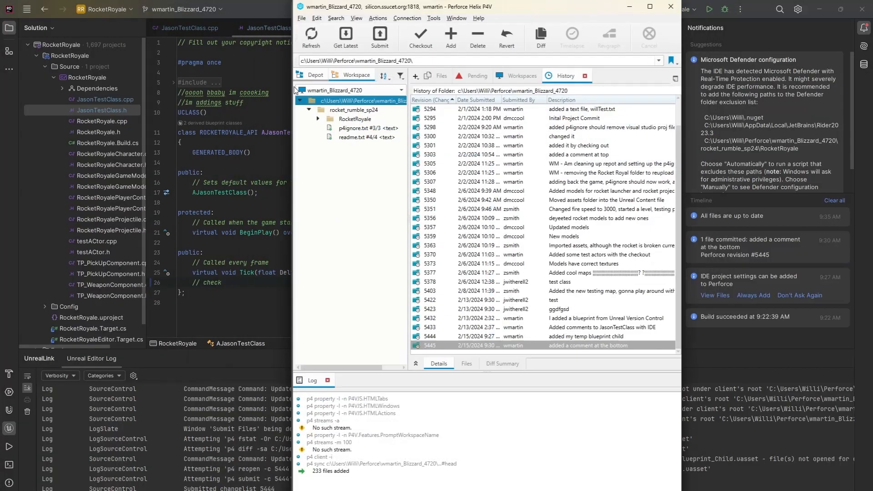
Maximize P4V and expand RocketRoyale > Source > RocketRoyale to show JasonTestClass.h's revision history.
left_click_drag(496, 11, 657, 0)
left_click(57, 117)
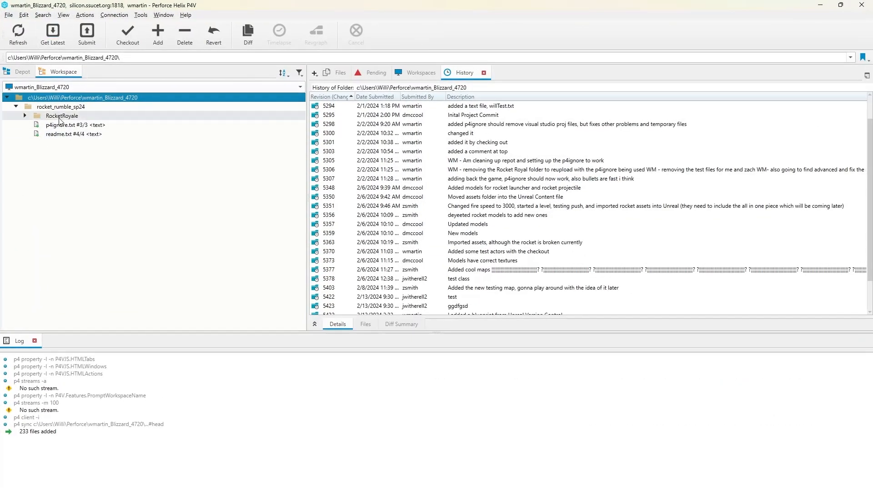
left_click(26, 115)
left_click(26, 116)
left_click(26, 116)
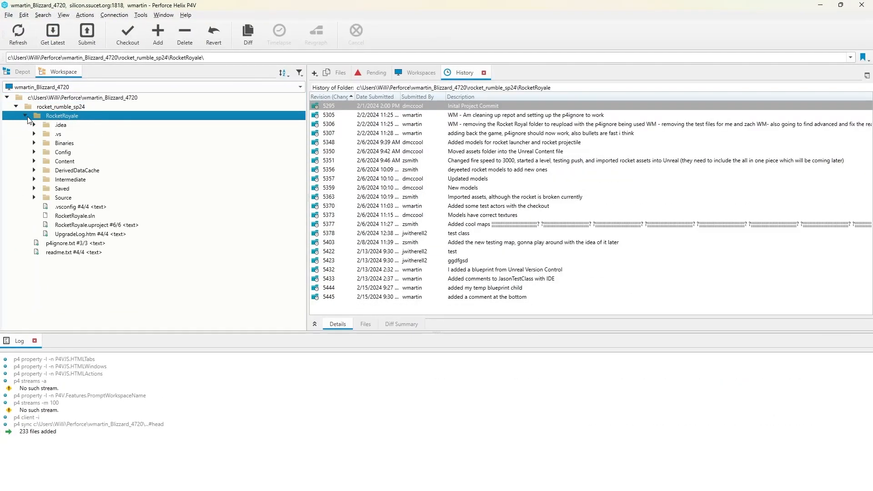
left_click(33, 161)
left_click(33, 161)
left_click(34, 197)
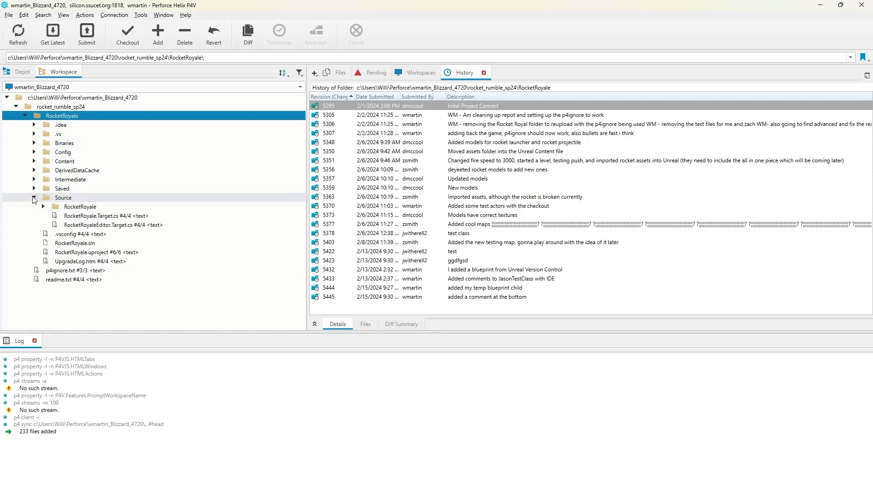
left_click(43, 206)
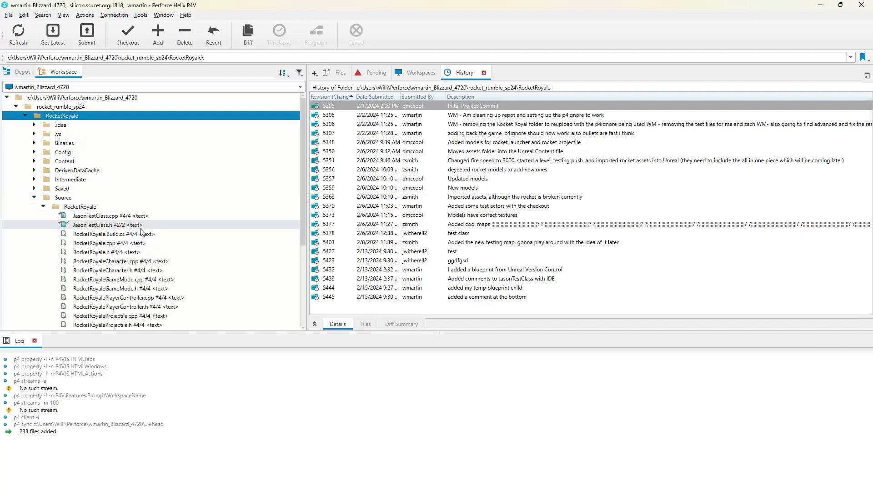
left_click(137, 243)
left_click(132, 226)
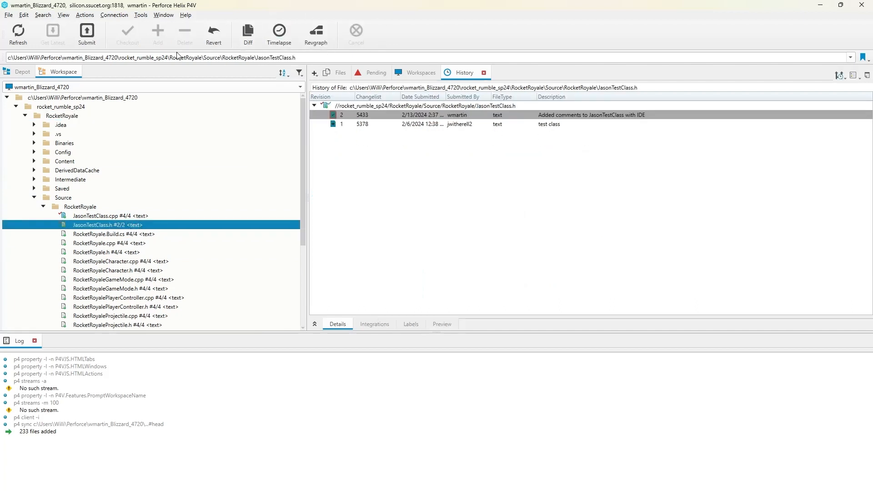
Lock JasonTestClass.h from its context menu, then unlock it again.
right_click(131, 228)
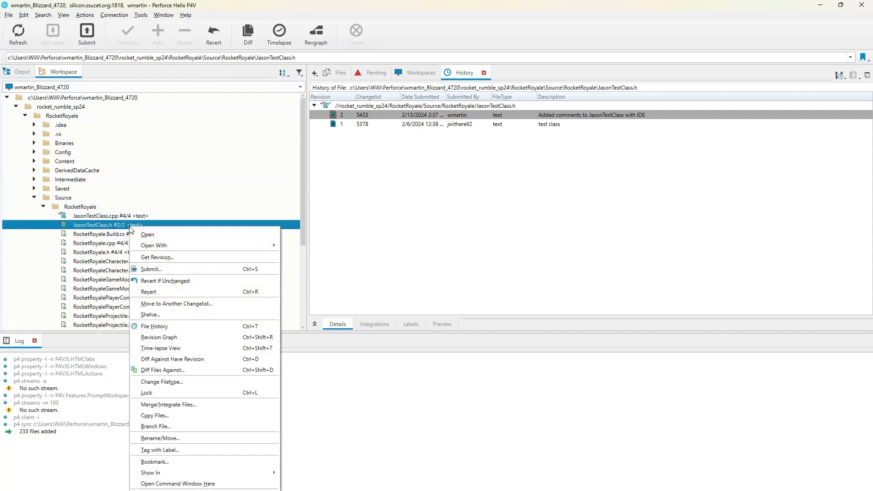
left_click(202, 391)
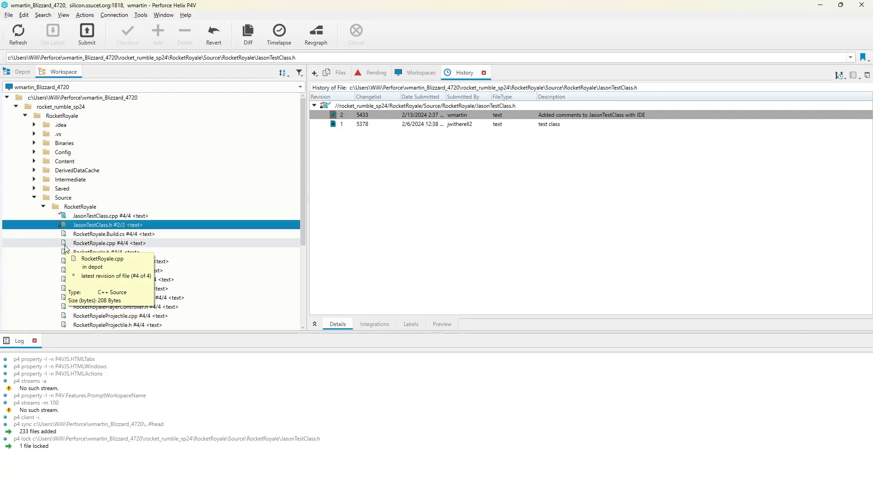
right_click(97, 221)
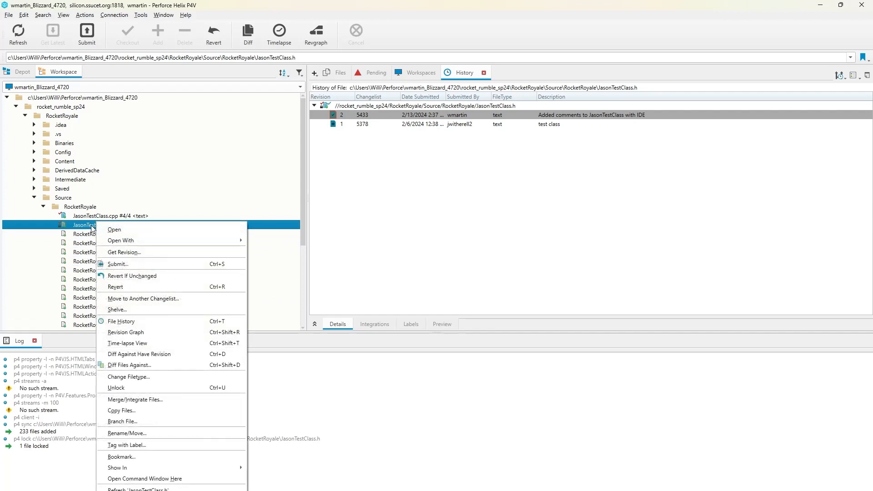
left_click(131, 389)
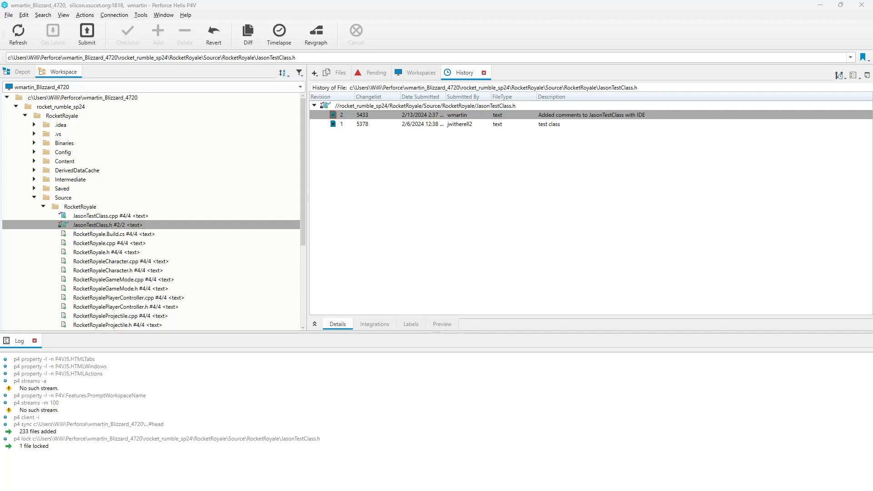